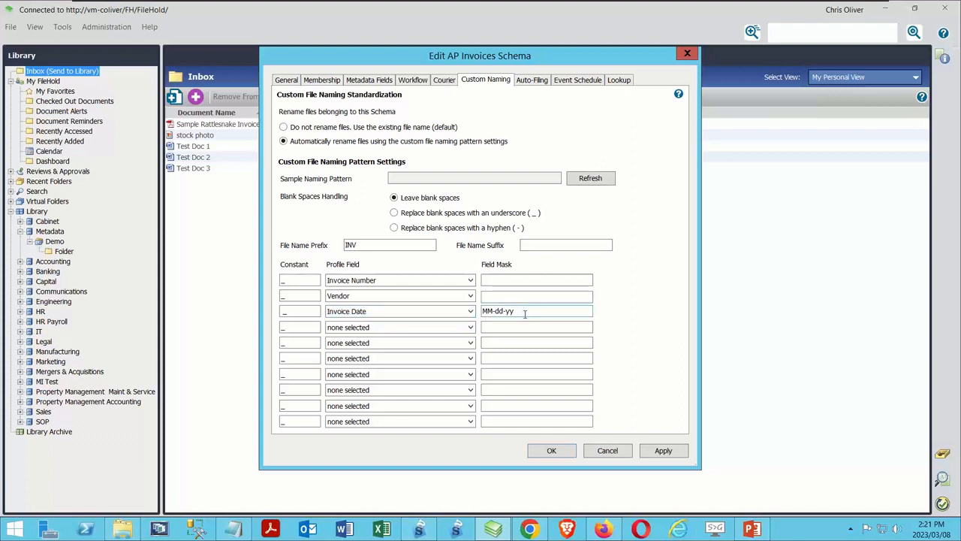
# Try date masks such as M/d/yyyy and MM for the Invoice Date field in the AP Invoices custom naming pattern.
pyautogui.moveTo(521, 313); pyautogui.dragTo(465, 339)
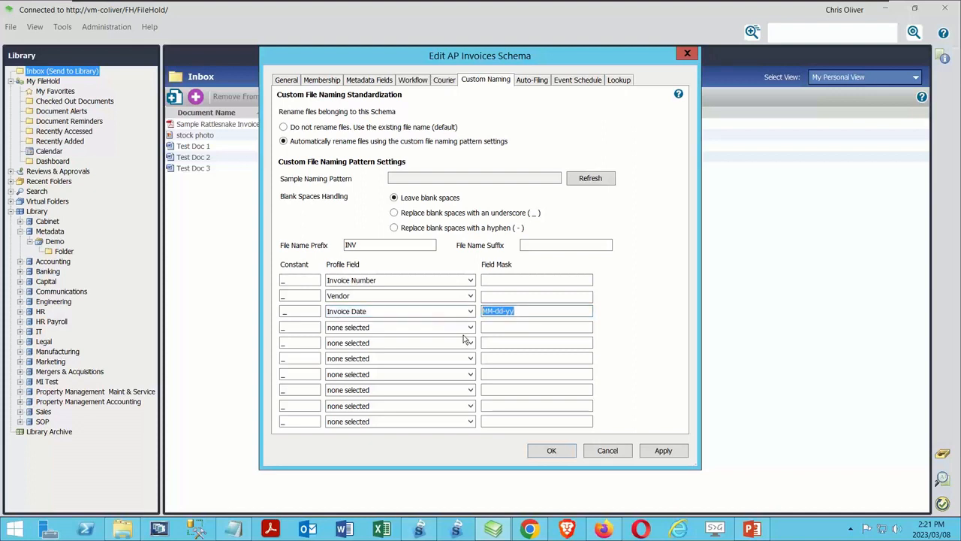
pyautogui.write('M/d/yyyy')
pyautogui.moveTo(517, 312); pyautogui.dragTo(468, 314)
pyautogui.write('m')
pyautogui.press('BackSpace')
pyautogui.write('MM')
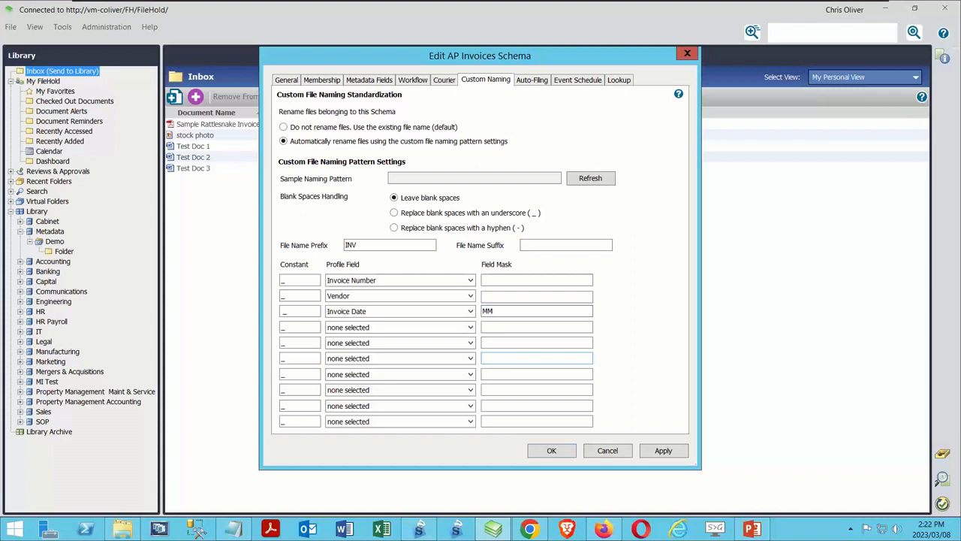
pyautogui.write('dd-yy')
# Try the Invoice Date mask yyyy, refresh the sample naming pattern, and close the AP Invoices schema without saving.
pyautogui.moveTo(528, 312); pyautogui.dragTo(442, 307)
pyautogui.write('yyyy')
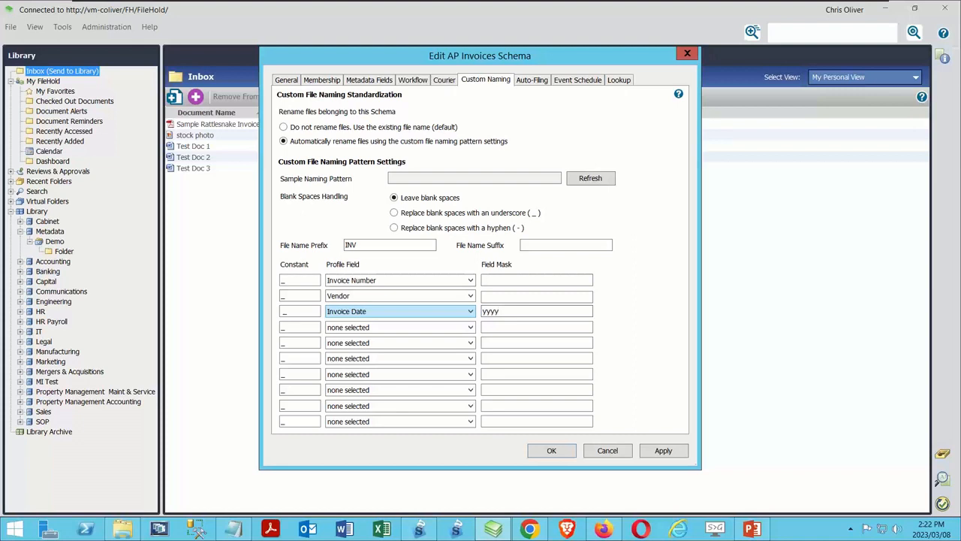
pyautogui.click(579, 178)
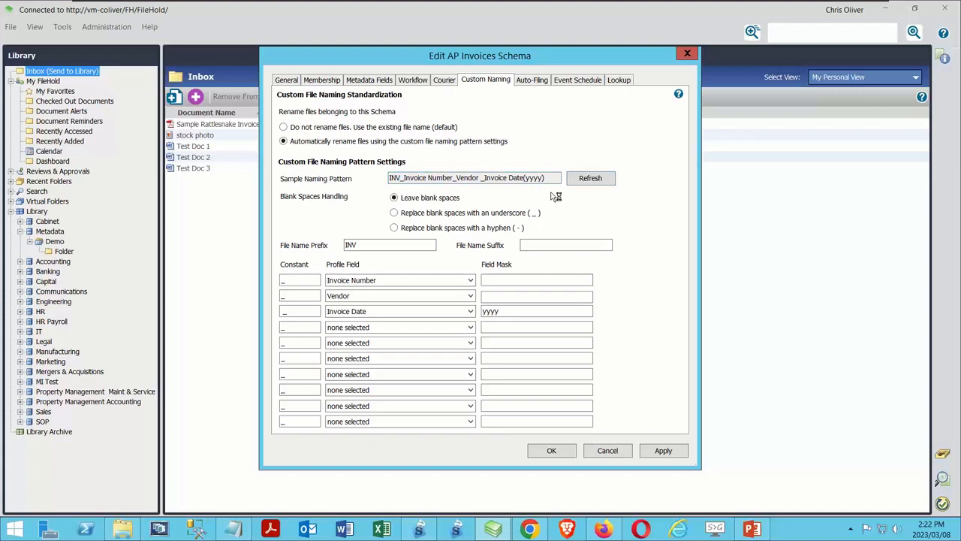
pyautogui.click(610, 452)
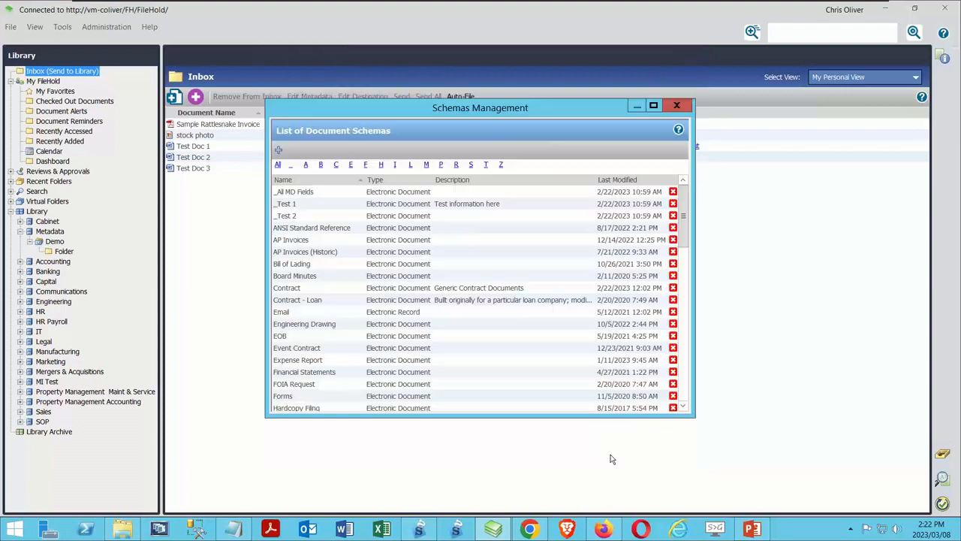
pyautogui.click(681, 106)
# Open the AP Invoices managed import, examine its general, field mapping and auto-filing settings, and close it without saving.
pyautogui.click(66, 27)
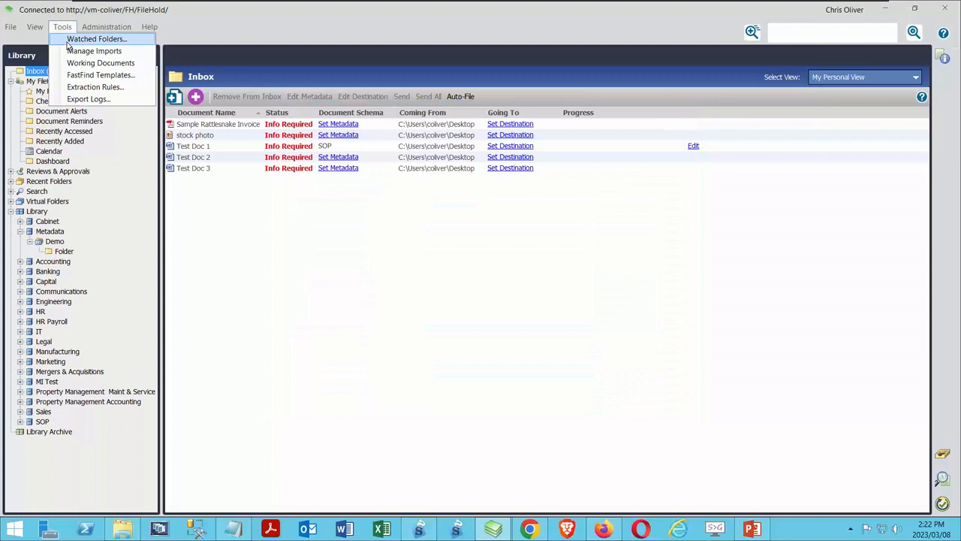
pyautogui.click(71, 51)
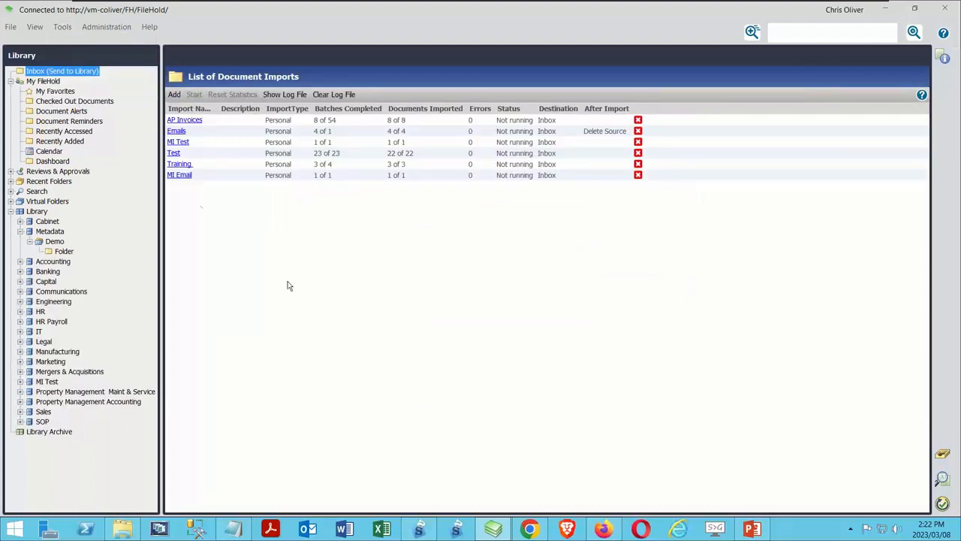
pyautogui.click(179, 125)
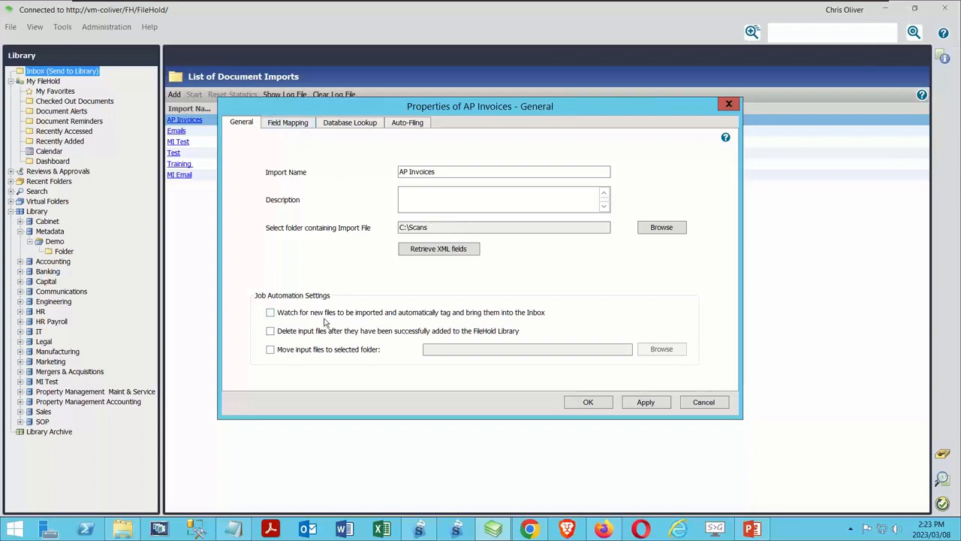
pyautogui.click(296, 125)
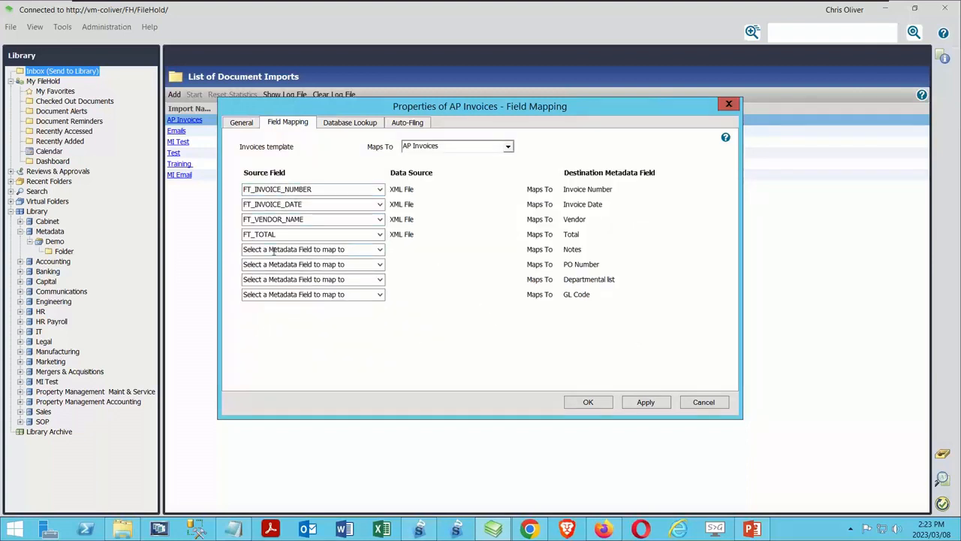
pyautogui.click(401, 124)
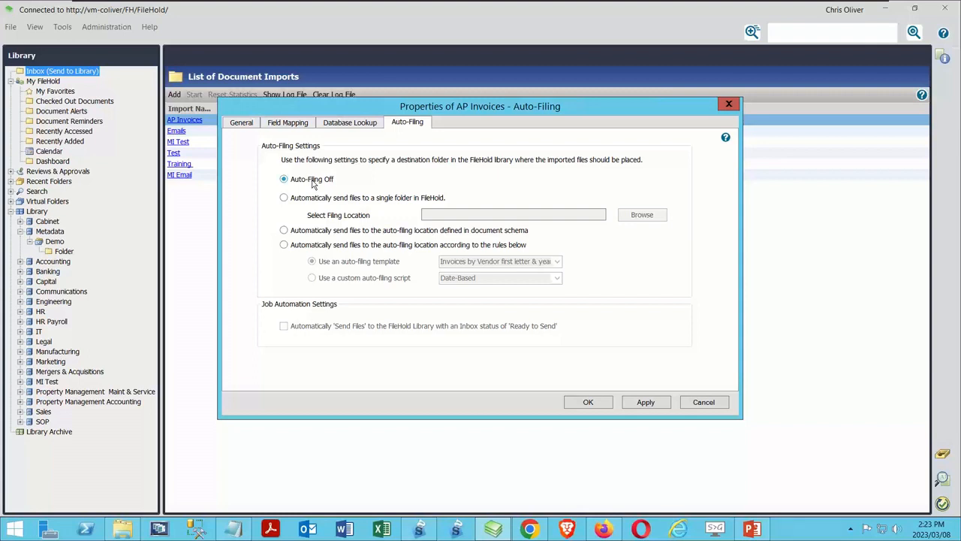
pyautogui.click(702, 405)
# Switch to SmartSoft Capture, approve the captured invoice number, and set the invoice date to 2023-03-08.
pyautogui.click(419, 529)
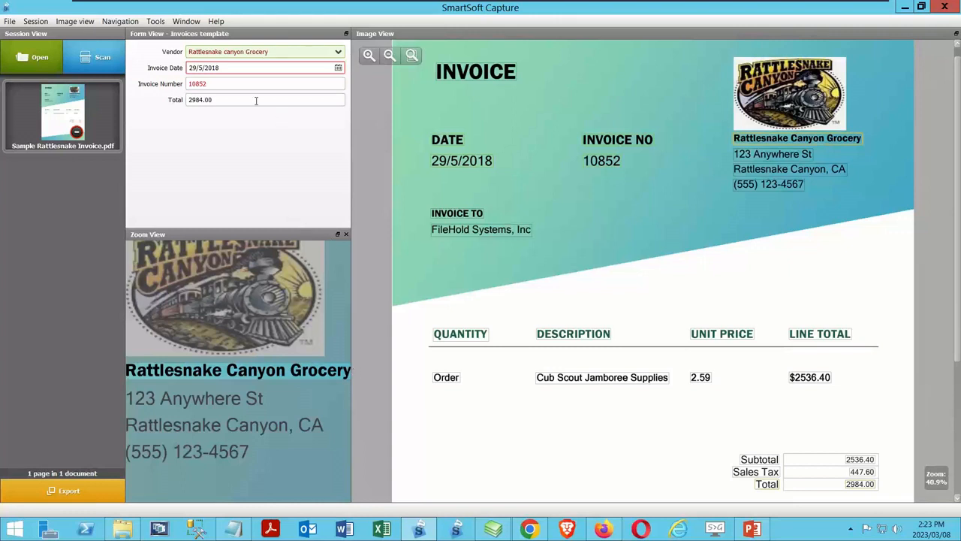
pyautogui.click(234, 85)
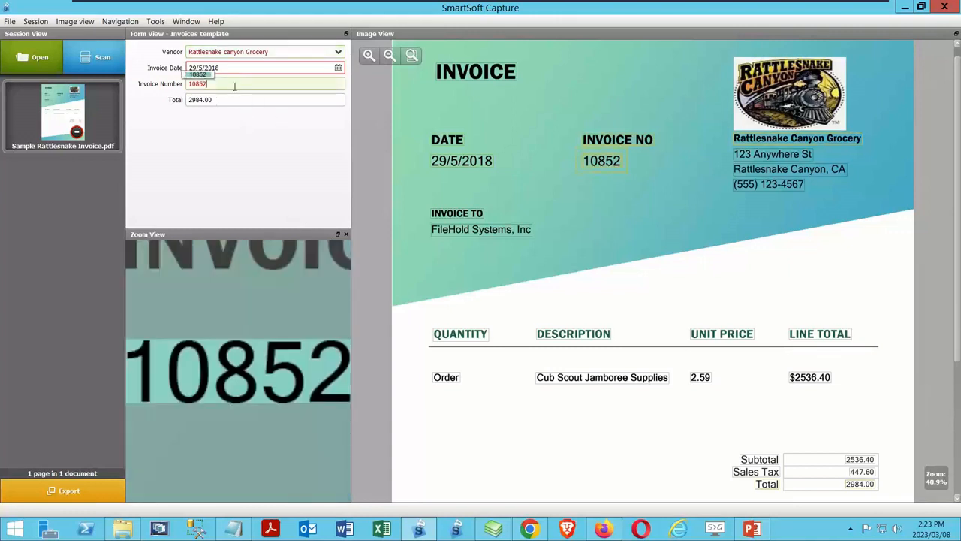
pyautogui.rightClick(229, 87)
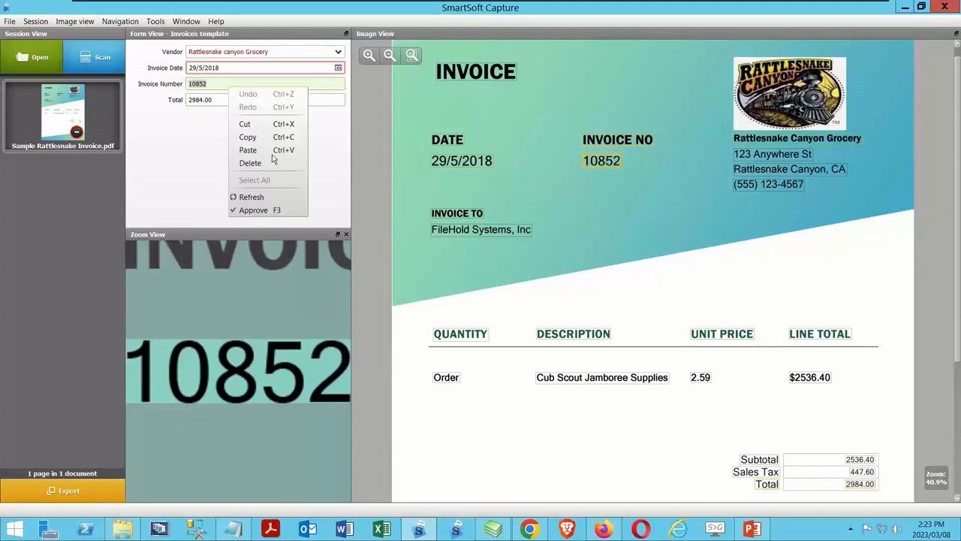
pyautogui.click(257, 210)
pyautogui.rightClick(247, 72)
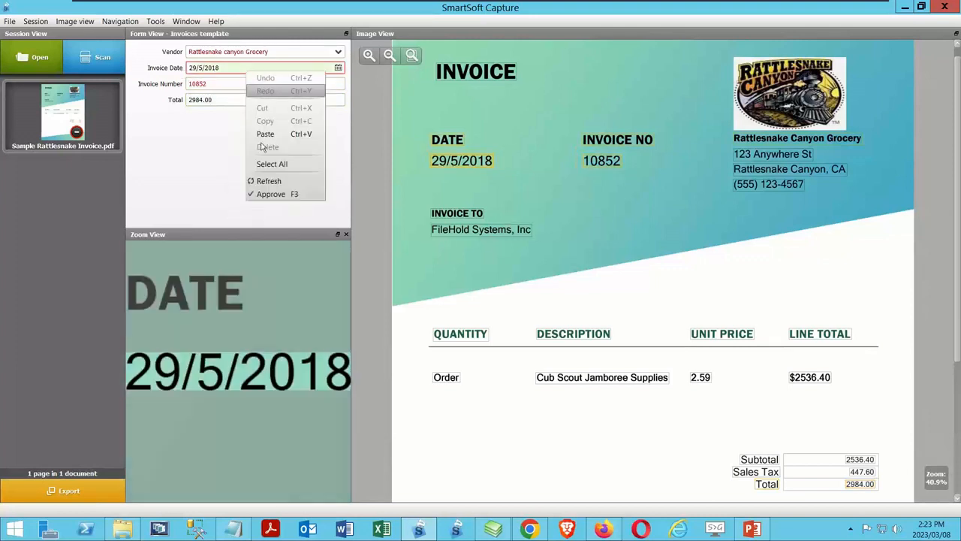
pyautogui.click(272, 193)
pyautogui.click(338, 67)
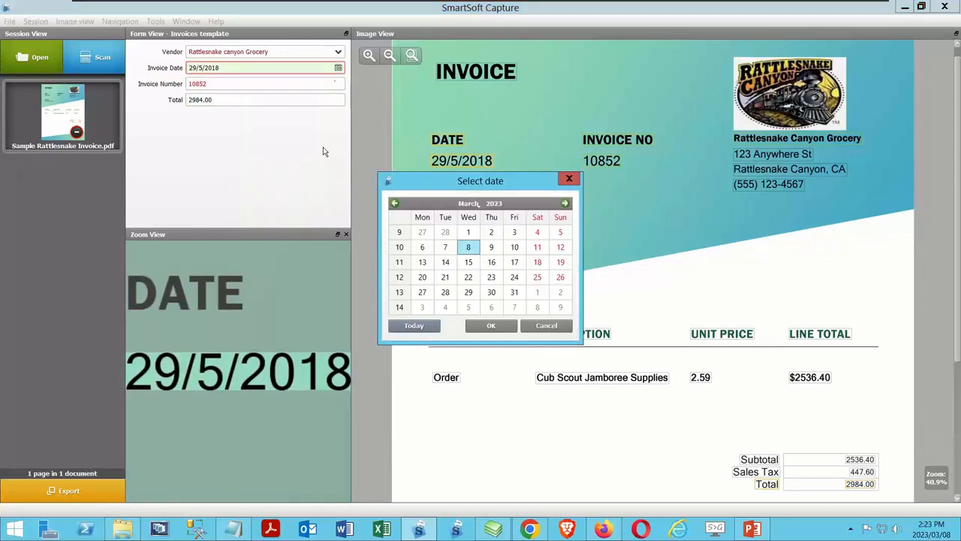
pyautogui.click(493, 328)
# Add Rattlesnake canyon Grocery to the vendor list and export the captured invoice.
pyautogui.rightClick(294, 50)
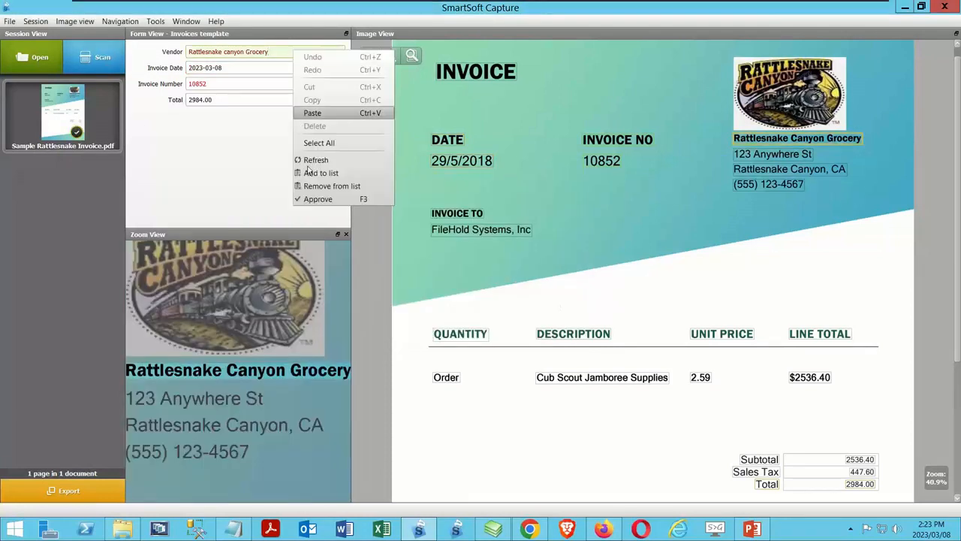
pyautogui.click(321, 173)
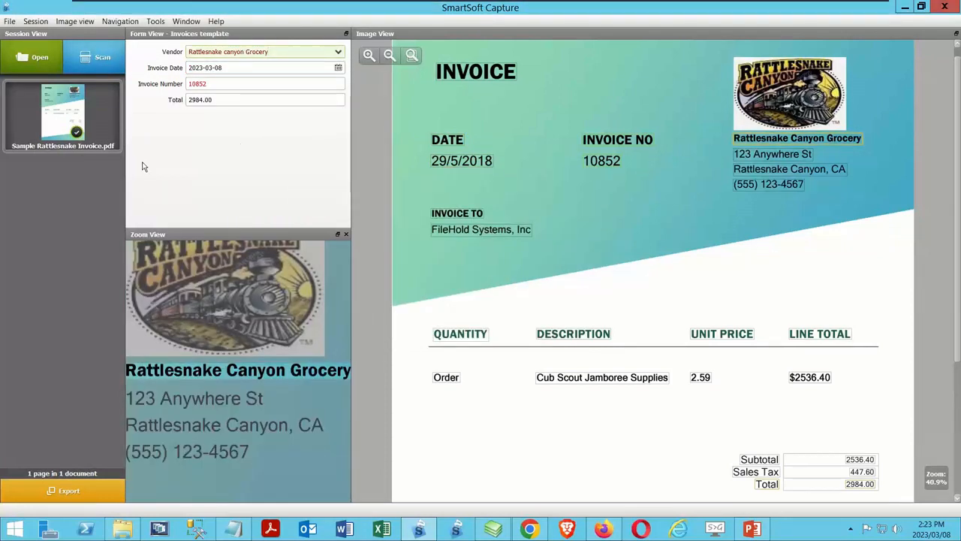
pyautogui.click(68, 491)
# Switch to FileHold and run the AP Invoices document import.
pyautogui.click(493, 529)
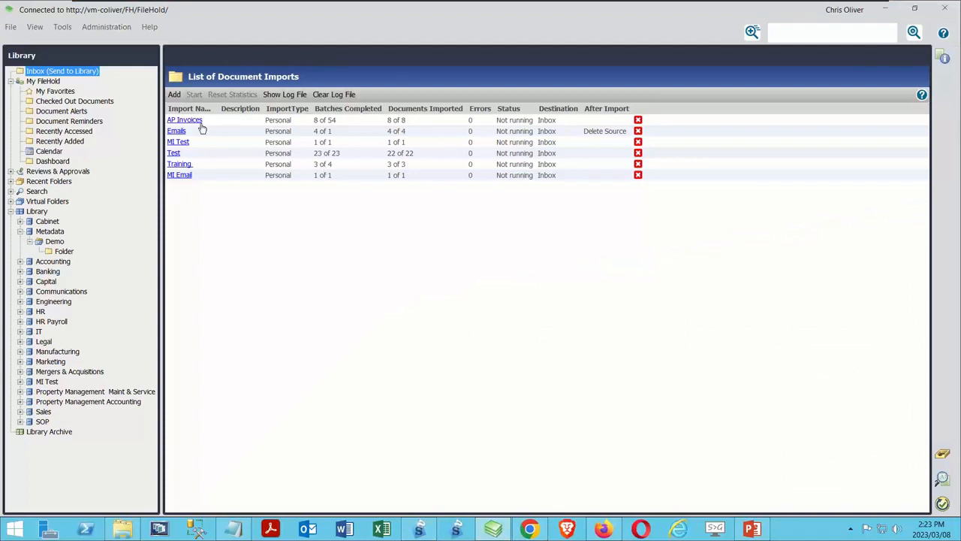
pyautogui.click(275, 123)
pyautogui.click(192, 95)
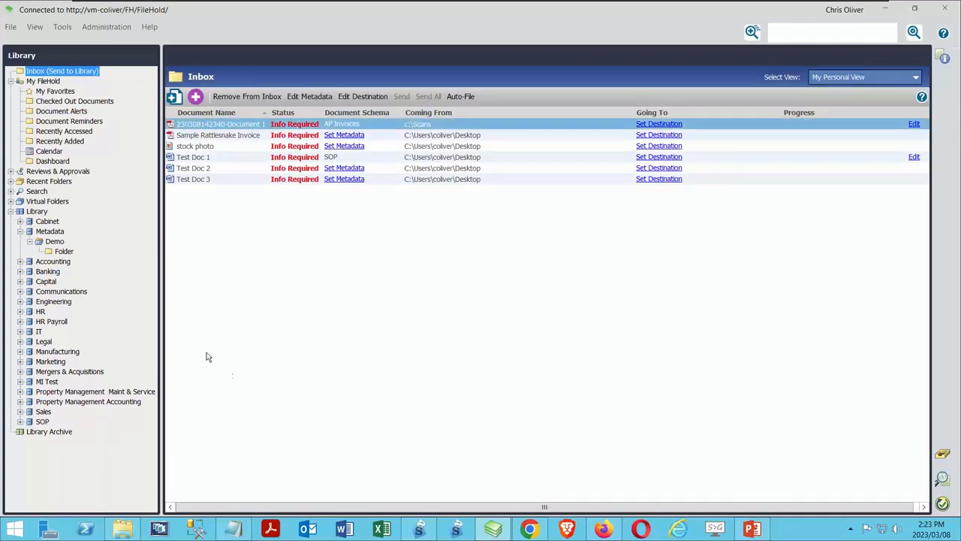
# Send the imported AP invoice from the Inbox to Metadata/Demo/Folder and widen that folder's Document Name column.
pyautogui.moveTo(220, 127); pyautogui.dragTo(64, 250)
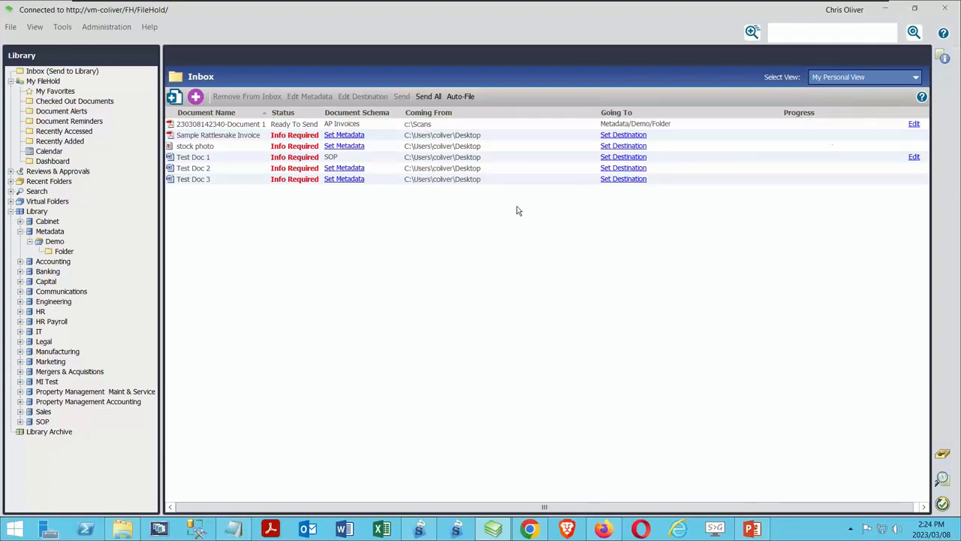
pyautogui.click(254, 125)
pyautogui.click(402, 96)
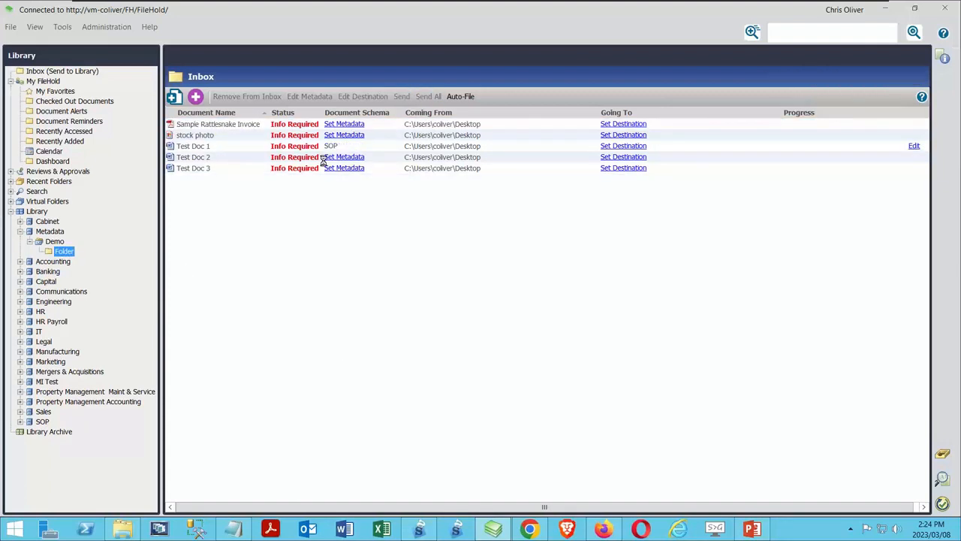
pyautogui.click(227, 126)
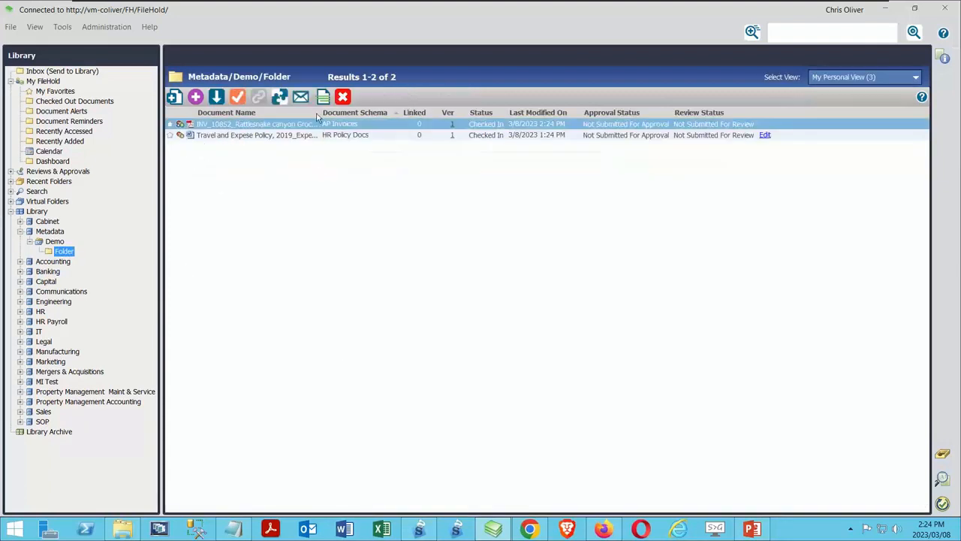
pyautogui.moveTo(321, 111); pyautogui.dragTo(524, 128)
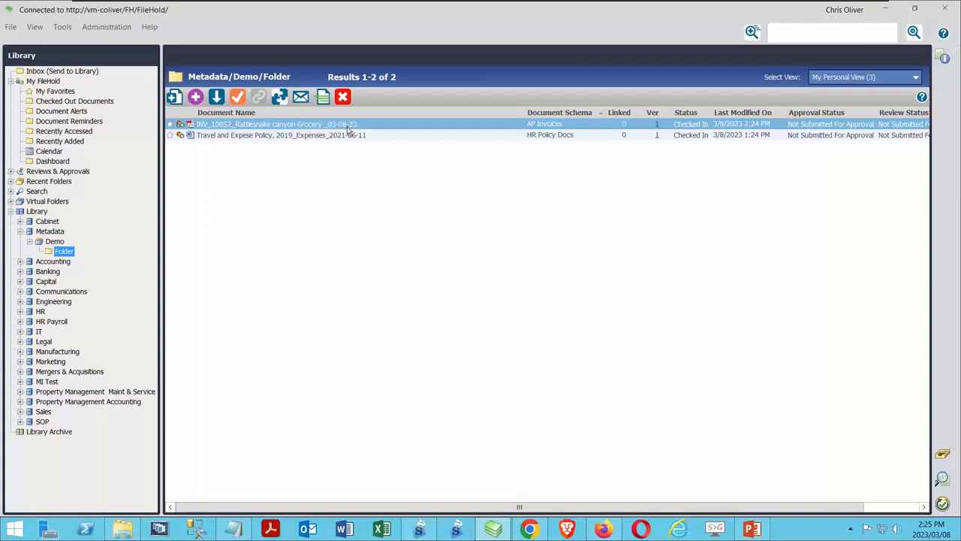
# Open the Invoice# metadata field, examine its database lookup properties, and close the metadata fields management without saving.
pyautogui.click(112, 27)
pyautogui.moveTo(143, 88)
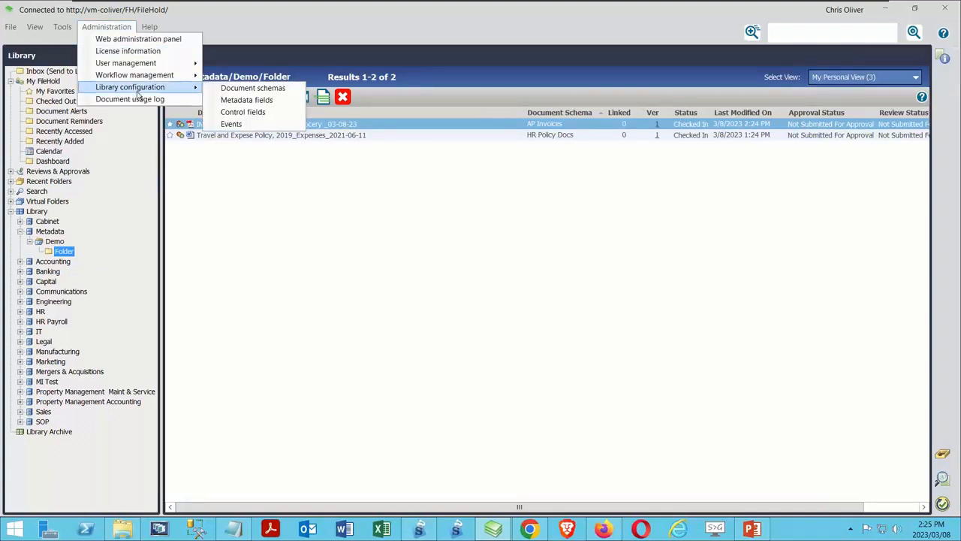
pyautogui.click(254, 100)
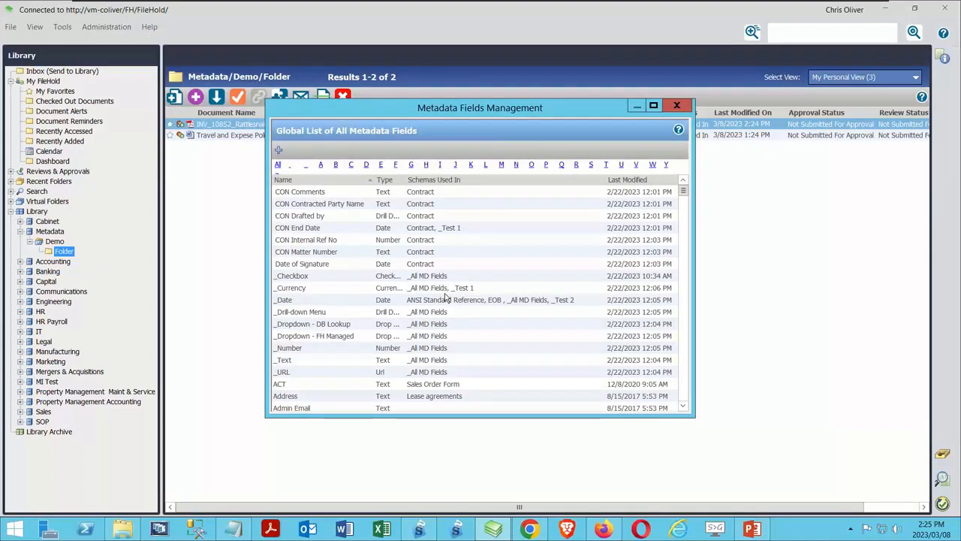
pyautogui.click(441, 164)
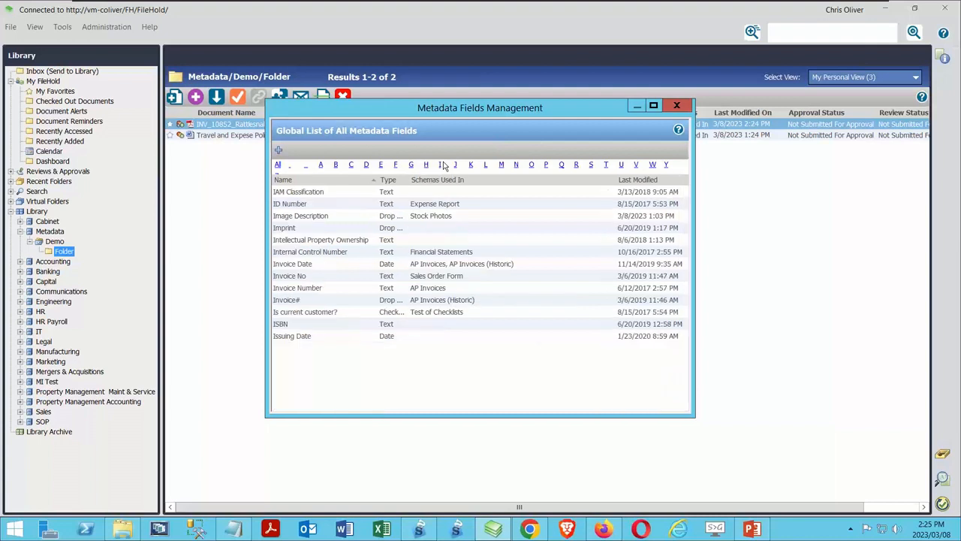
pyautogui.doubleClick(304, 301)
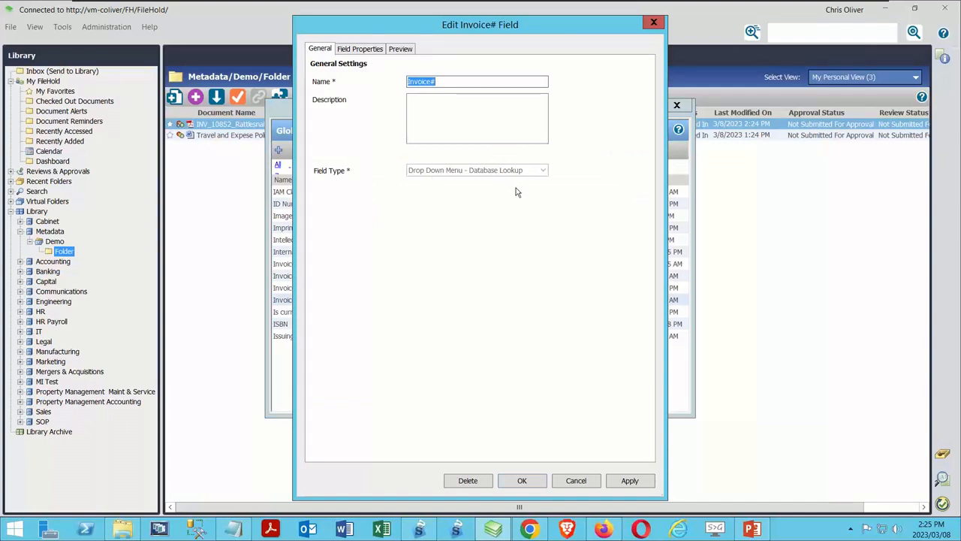
pyautogui.click(358, 49)
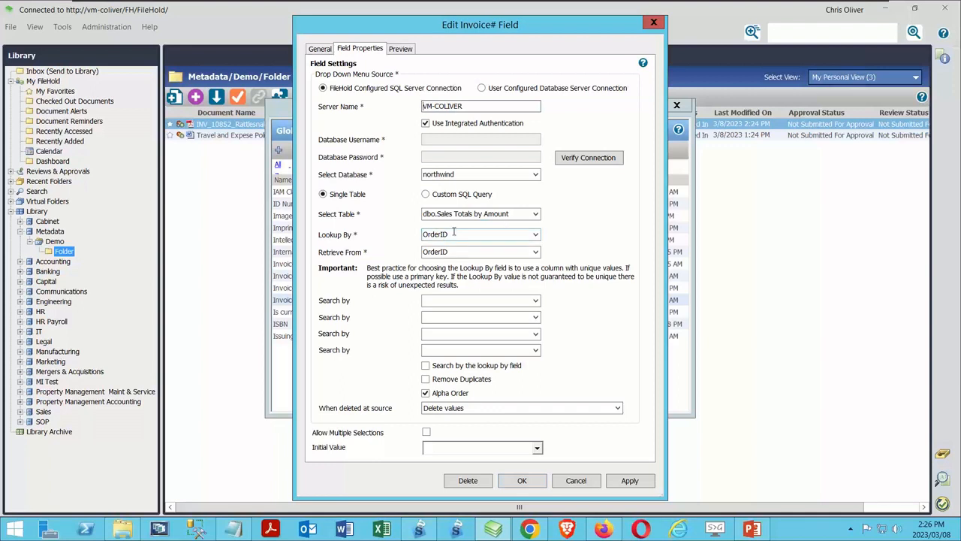
pyautogui.click(587, 481)
pyautogui.click(676, 106)
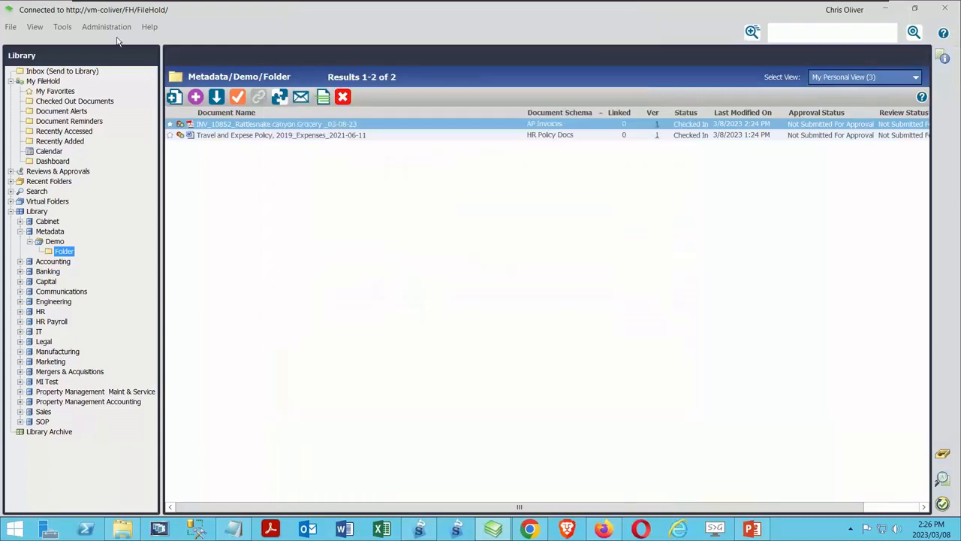
# Open the AP Invoices (Historic) document schema and examine its metadata field types and database lookup settings.
pyautogui.click(94, 30)
pyautogui.moveTo(123, 88)
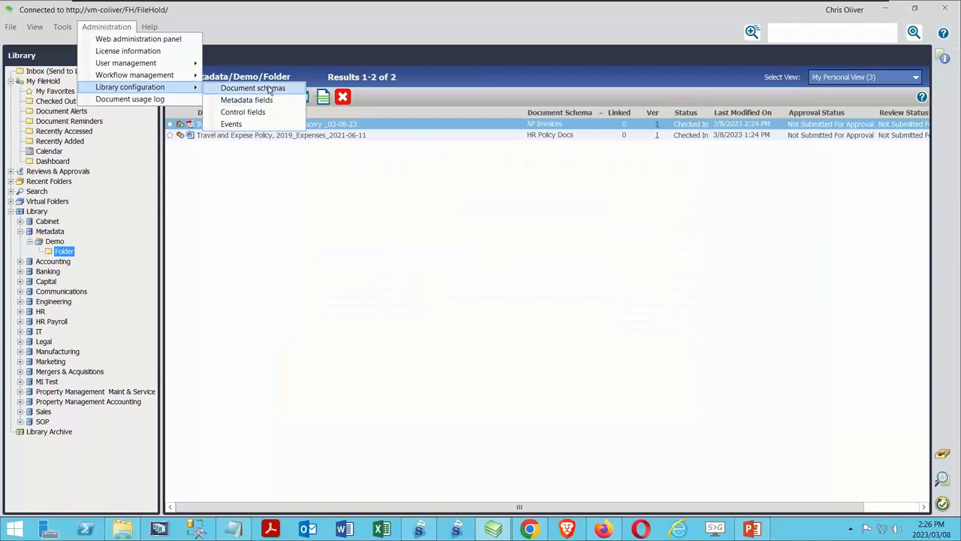
pyautogui.click(270, 88)
pyautogui.doubleClick(303, 254)
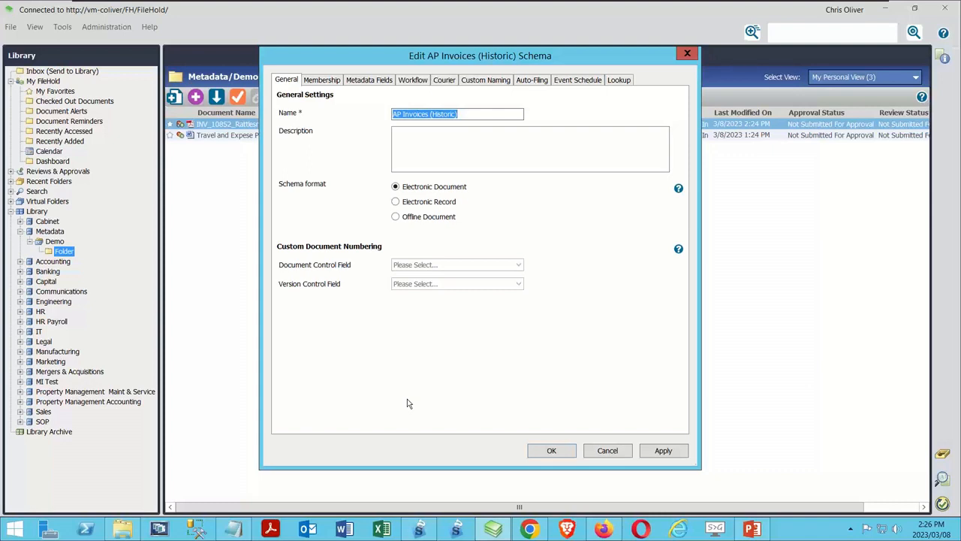
pyautogui.click(371, 79)
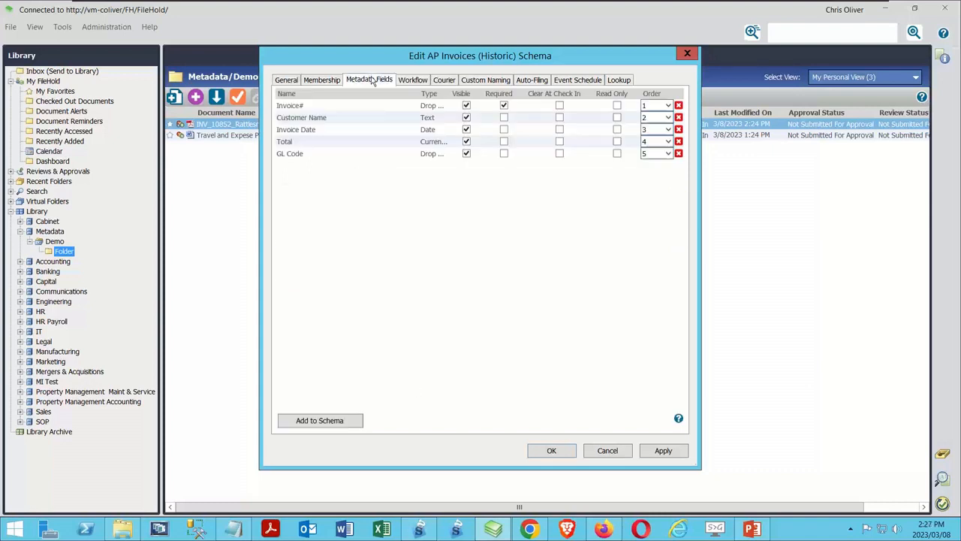
pyautogui.moveTo(481, 93); pyautogui.dragTo(510, 105)
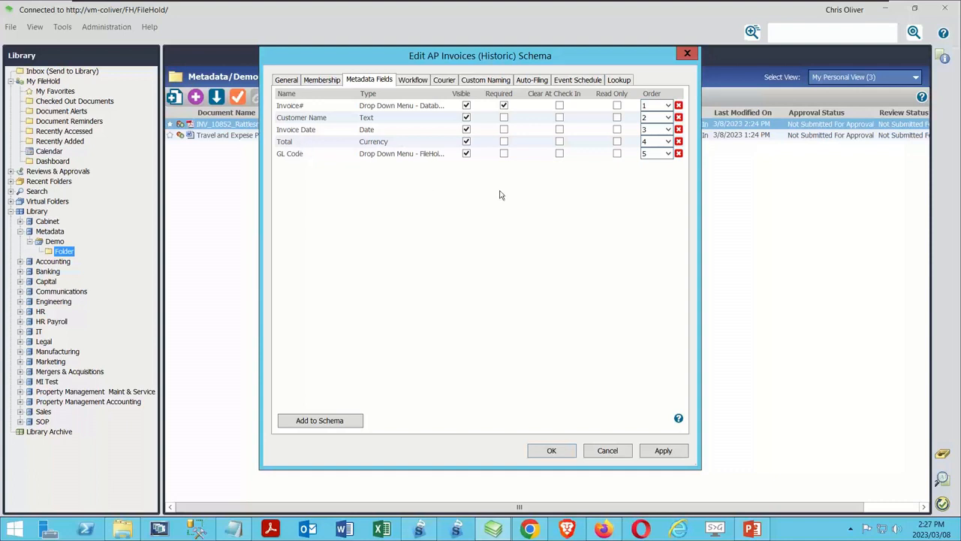
pyautogui.click(617, 80)
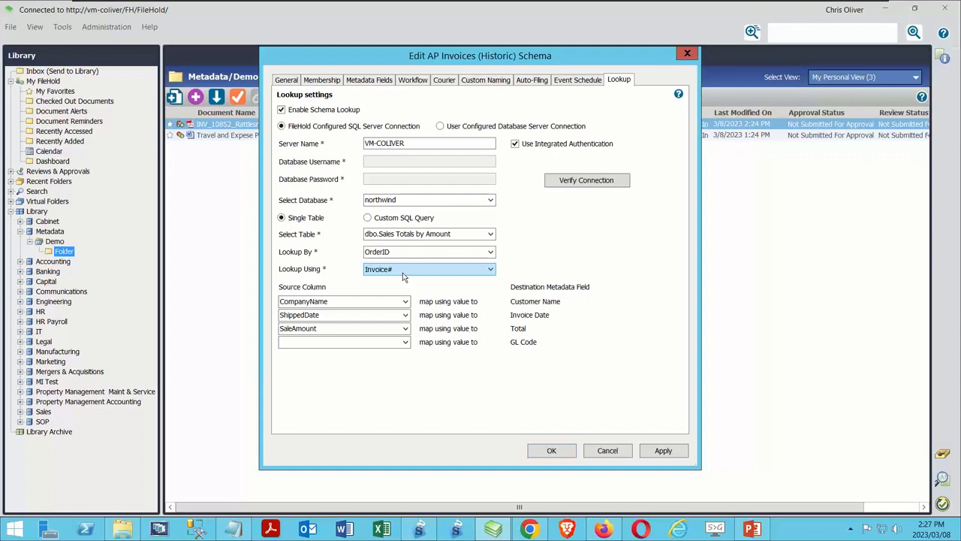
# Check the captured invoice in SmartSoft Capture, return to FileHold and close the AP Invoices (Historic) schema and schemas management without saving.
pyautogui.click(419, 529)
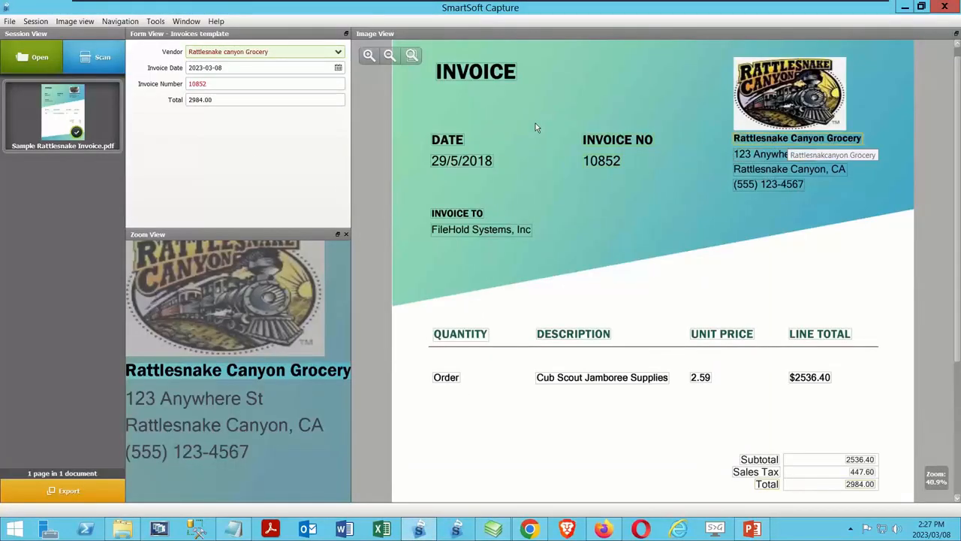
pyautogui.click(906, 7)
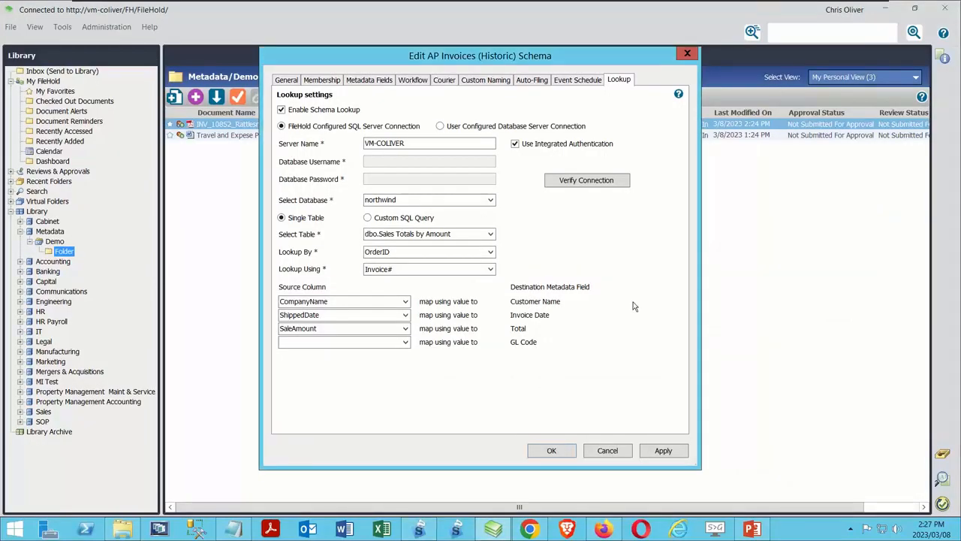
pyautogui.click(607, 450)
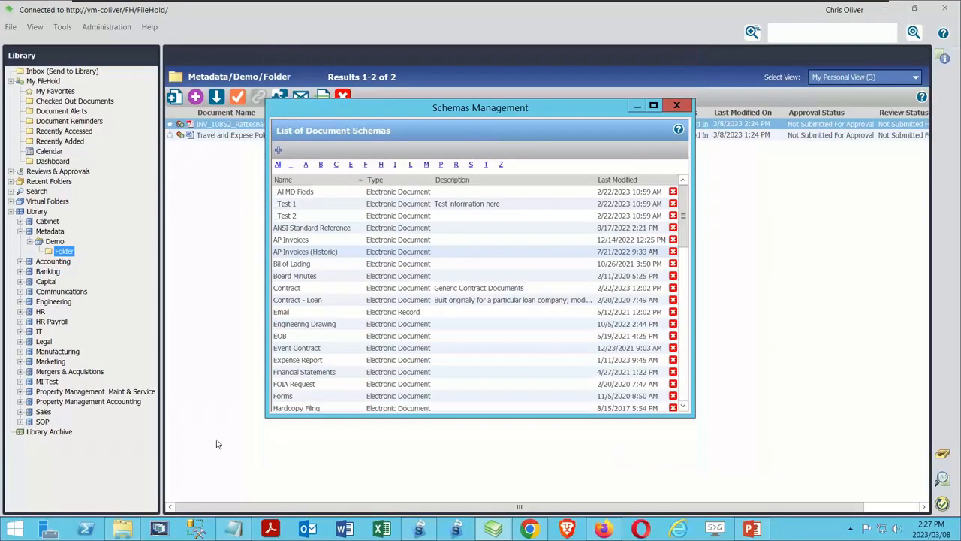
pyautogui.click(677, 105)
# Assign the AP Invoices (Historic) document schema to Sample Rattlesnake Invoice in the Inbox.
pyautogui.click(91, 71)
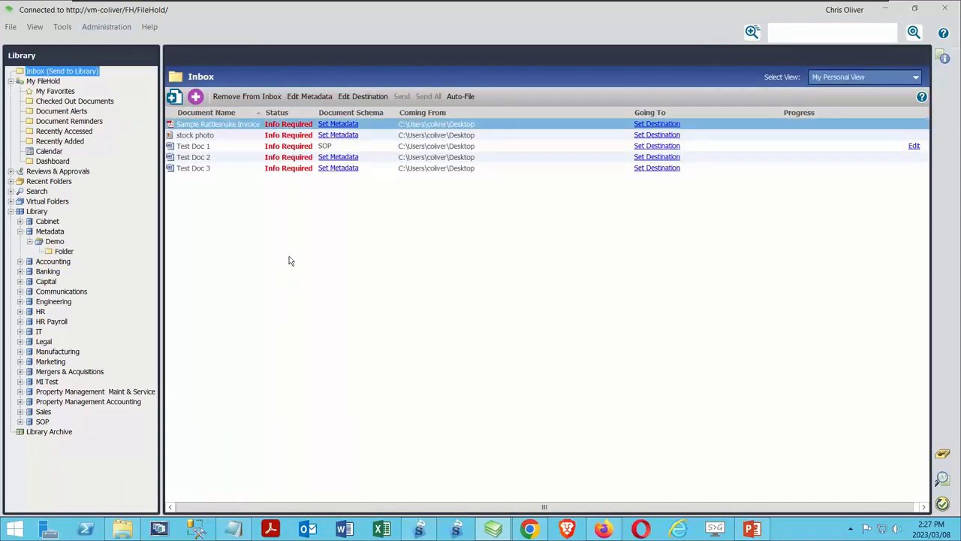
pyautogui.click(332, 129)
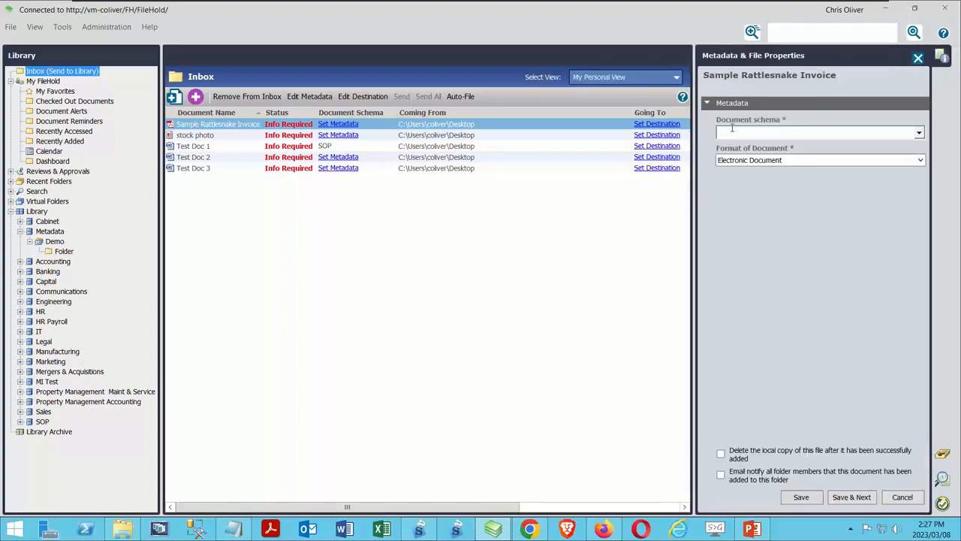
pyautogui.click(919, 132)
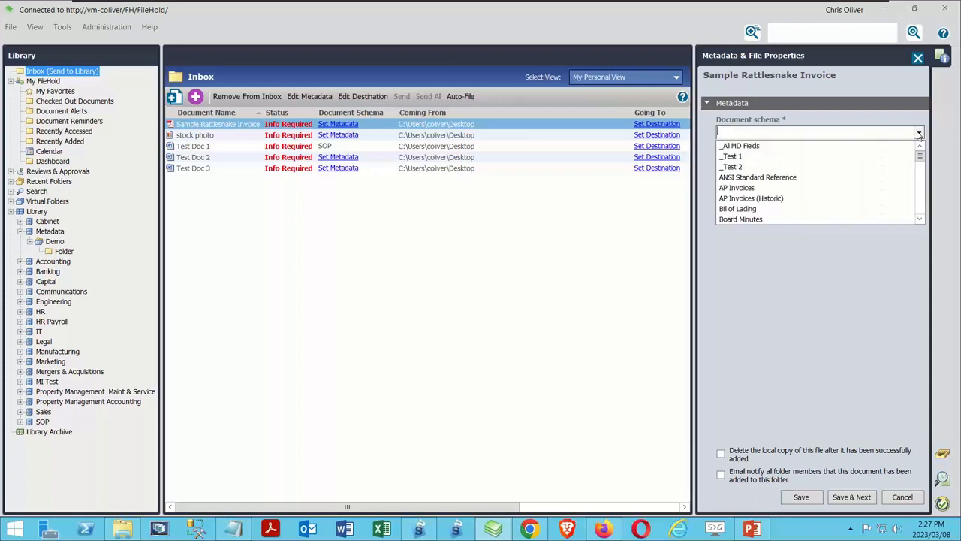
pyautogui.click(766, 198)
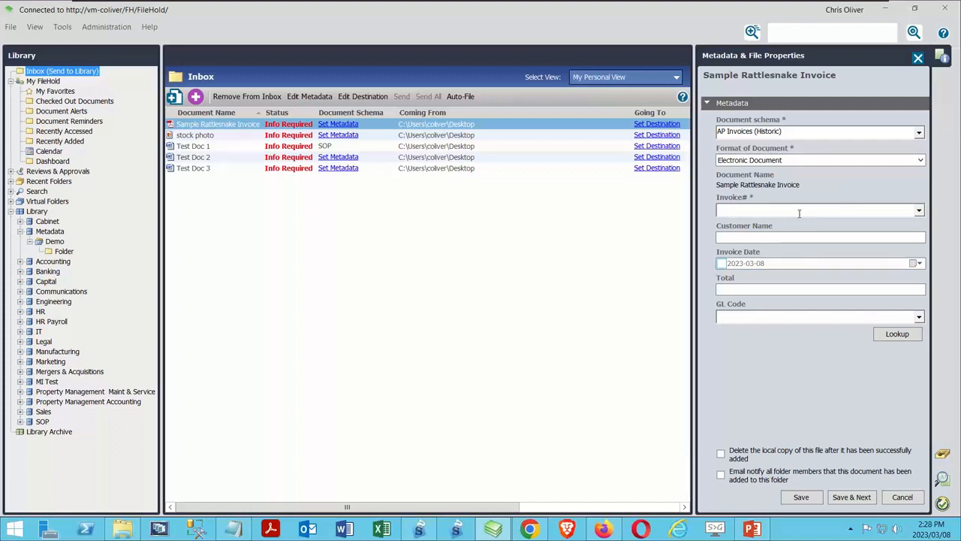
# Browse the Invoice# lookup values and set the invoice number to 10852.
pyautogui.click(918, 211)
pyautogui.moveTo(919, 237)
pyautogui.mouseDown()
pyautogui.moveTo(924, 278)
pyautogui.moveTo(927, 227)
pyautogui.mouseUp()
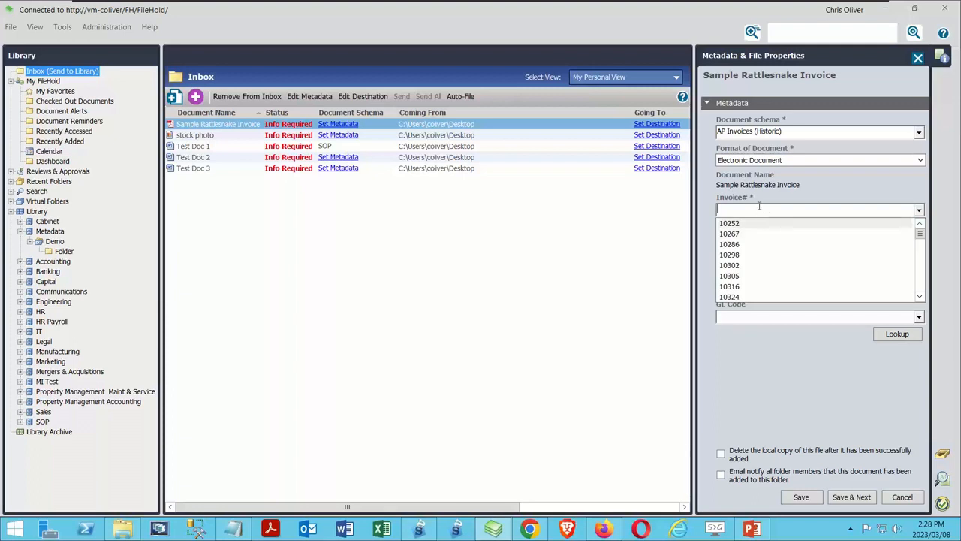
pyautogui.write('10252')
pyautogui.moveTo(920, 237)
pyautogui.mouseDown()
pyautogui.moveTo(914, 285)
pyautogui.moveTo(920, 232)
pyautogui.mouseUp()
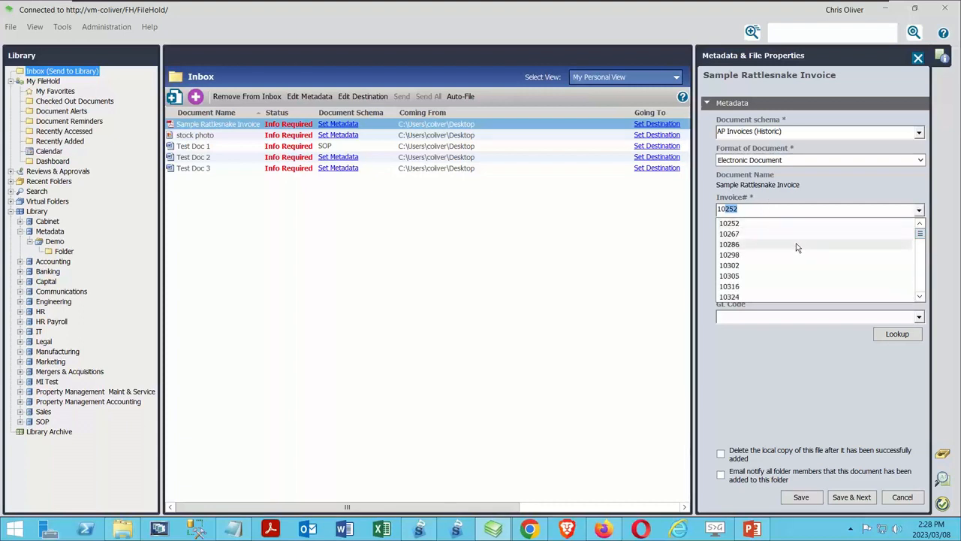
pyautogui.write('8')
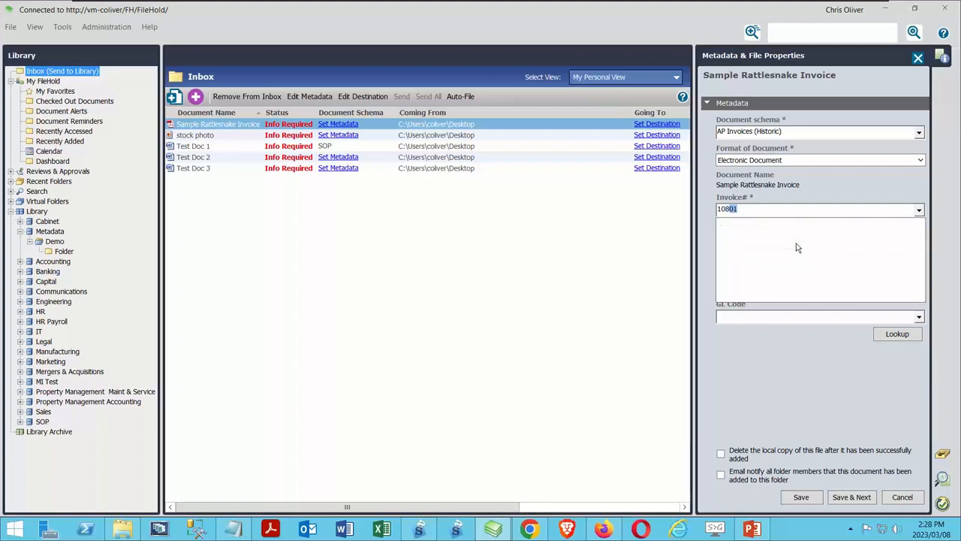
pyautogui.write('52')
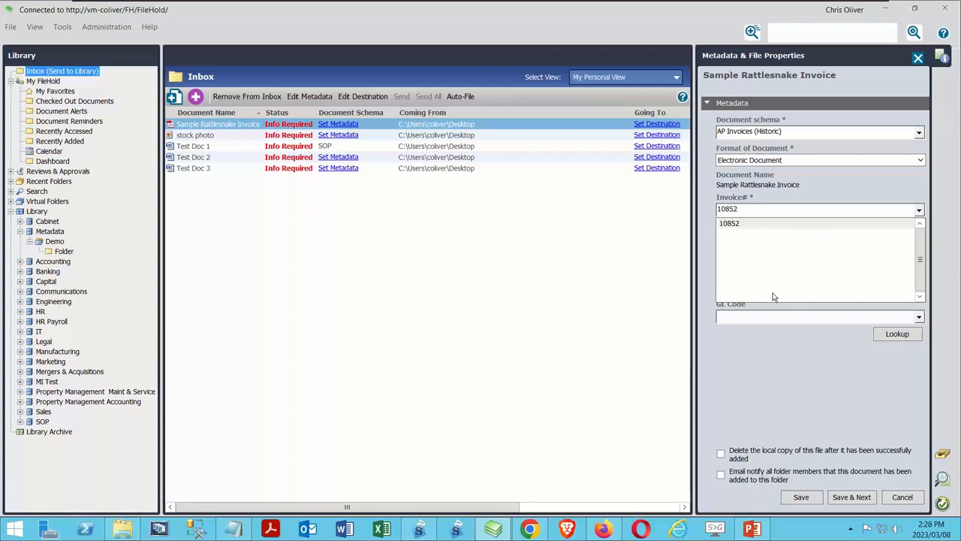
pyautogui.click(755, 335)
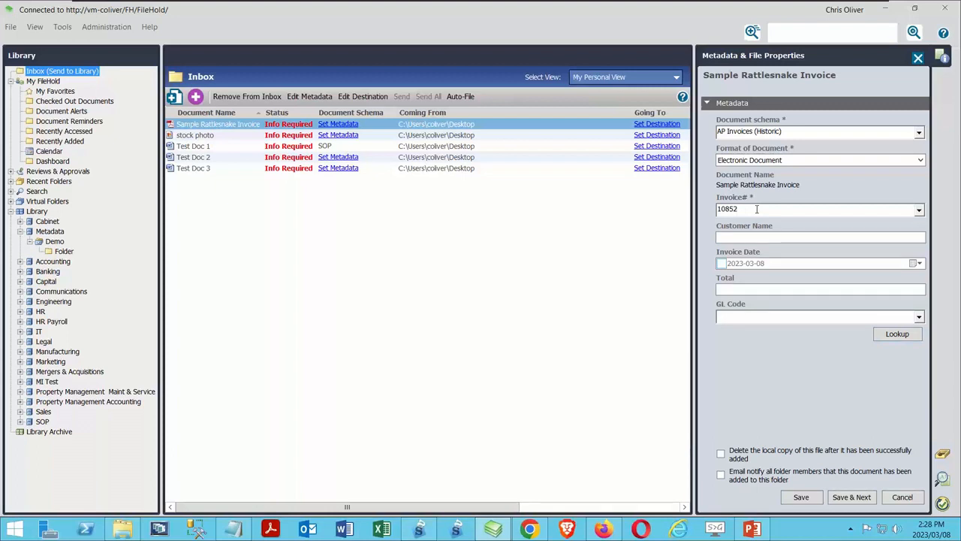
# Test 10853 against the Invoice# lookup list and restore the invoice number to 10852.
pyautogui.doubleClick(770, 209)
pyautogui.press('Right')
pyautogui.press('Right')
pyautogui.press('Right')
pyautogui.press('Right')
pyautogui.press('Right')
pyautogui.press('BackSpace')
pyautogui.write('3')
pyautogui.click(918, 210)
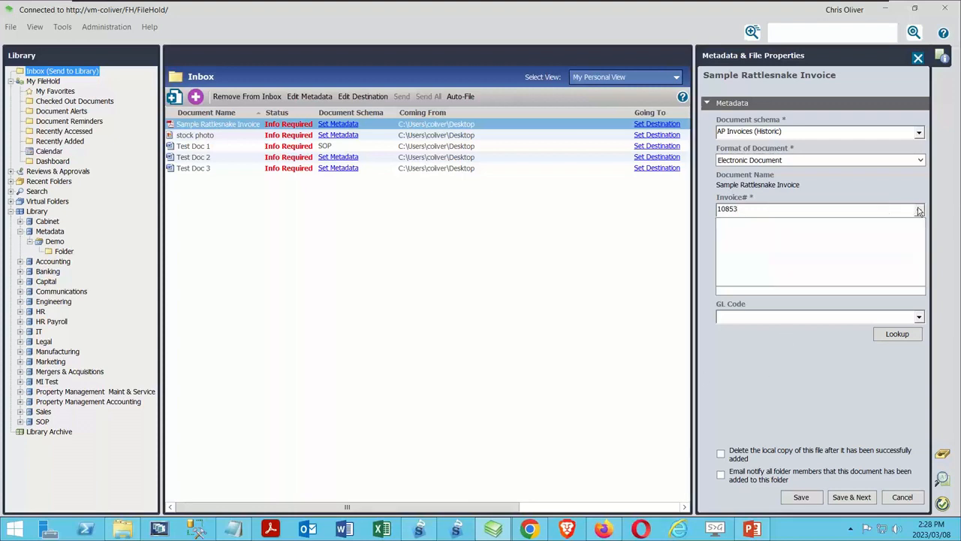
pyautogui.press('BackSpace')
pyautogui.write('2')
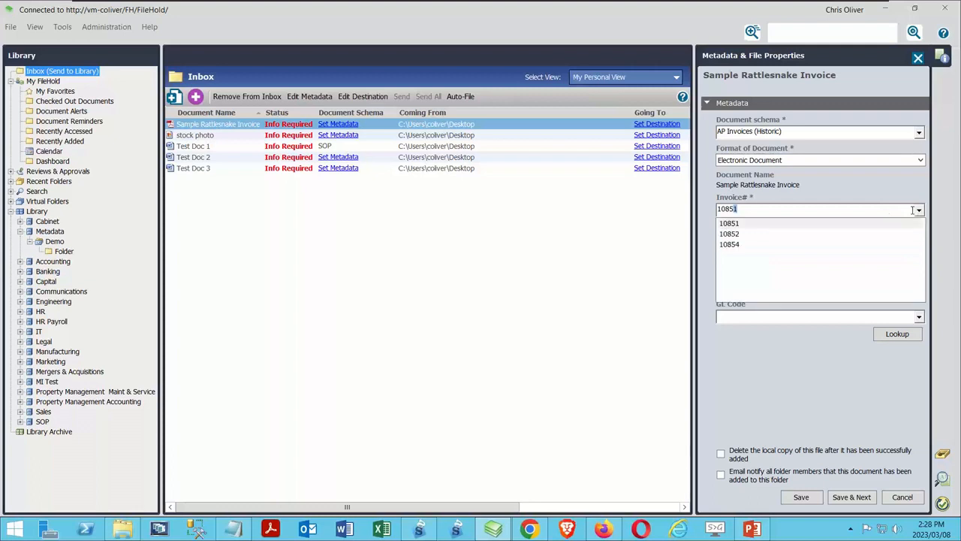
pyautogui.click(738, 231)
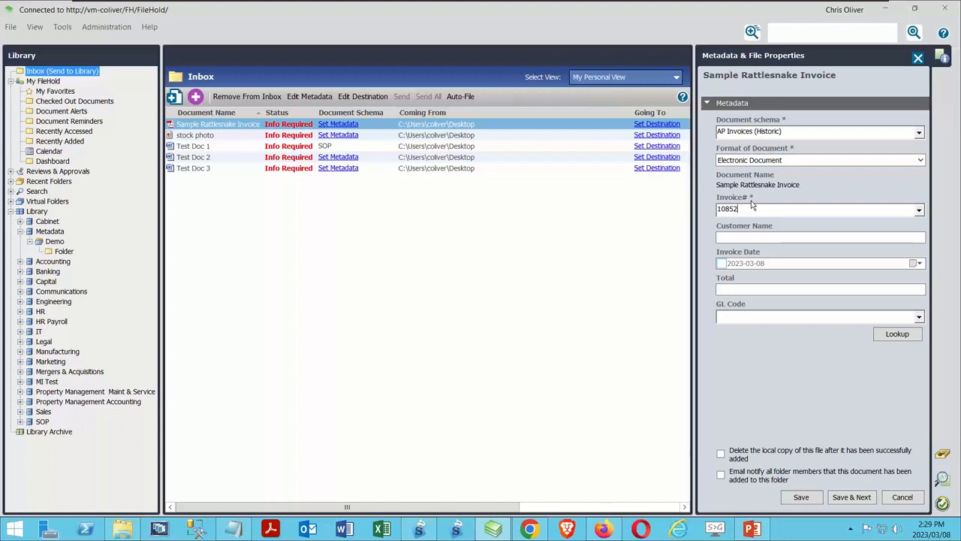
# Fill in the customer name, invoice date and total with the schema's database lookup and save the metadata.
pyautogui.click(892, 336)
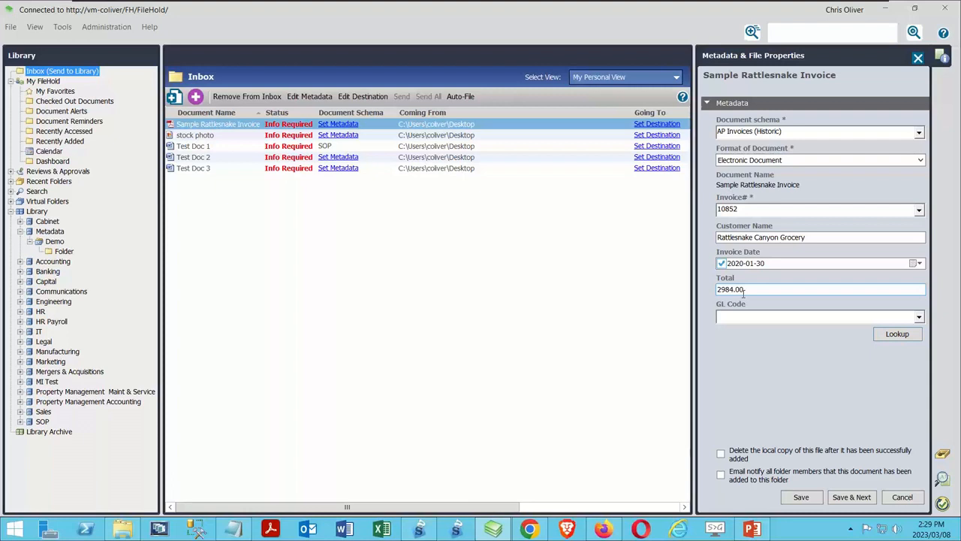
pyautogui.click(801, 497)
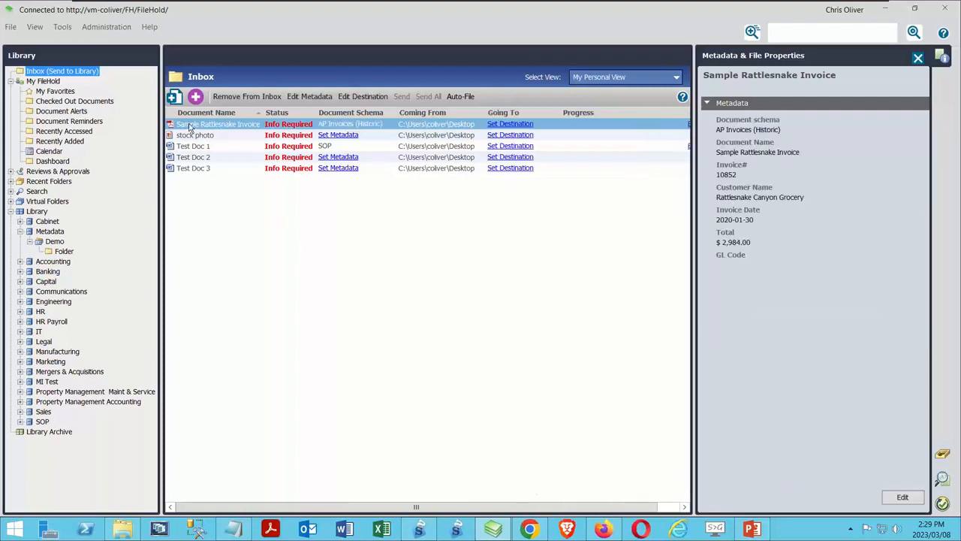
# Send Sample Rattlesnake Invoice from the Inbox to Metadata/Demo/Folder and view its metadata there.
pyautogui.moveTo(227, 127); pyautogui.dragTo(65, 251)
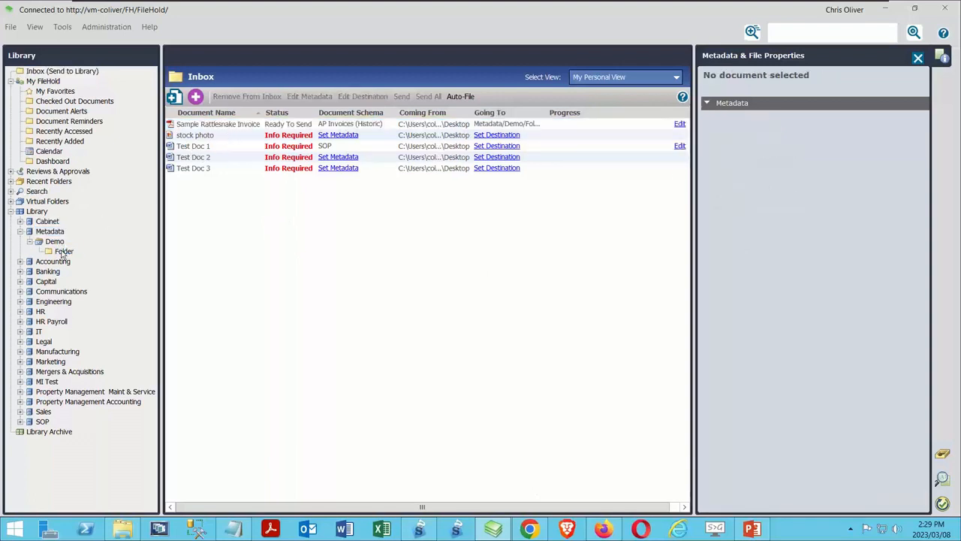
pyautogui.click(274, 123)
pyautogui.click(401, 97)
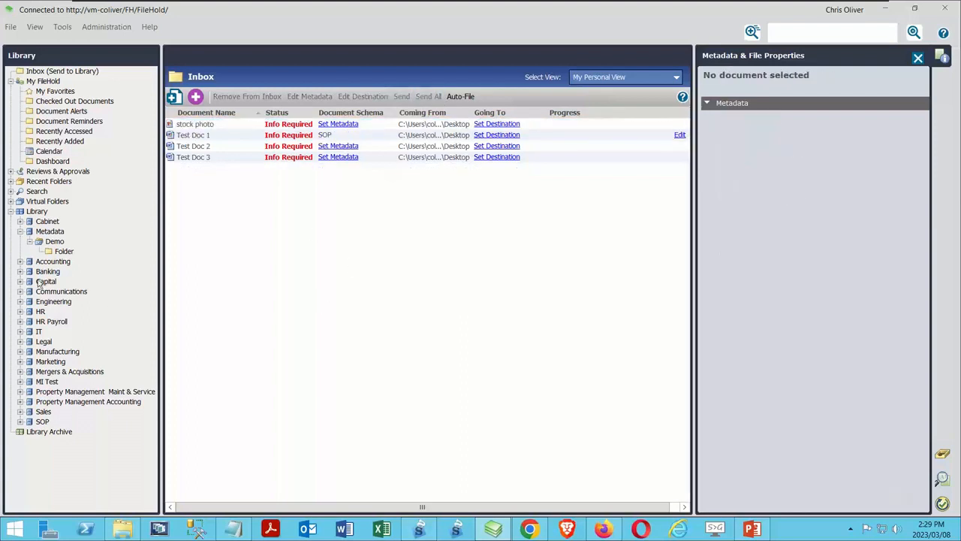
pyautogui.click(65, 251)
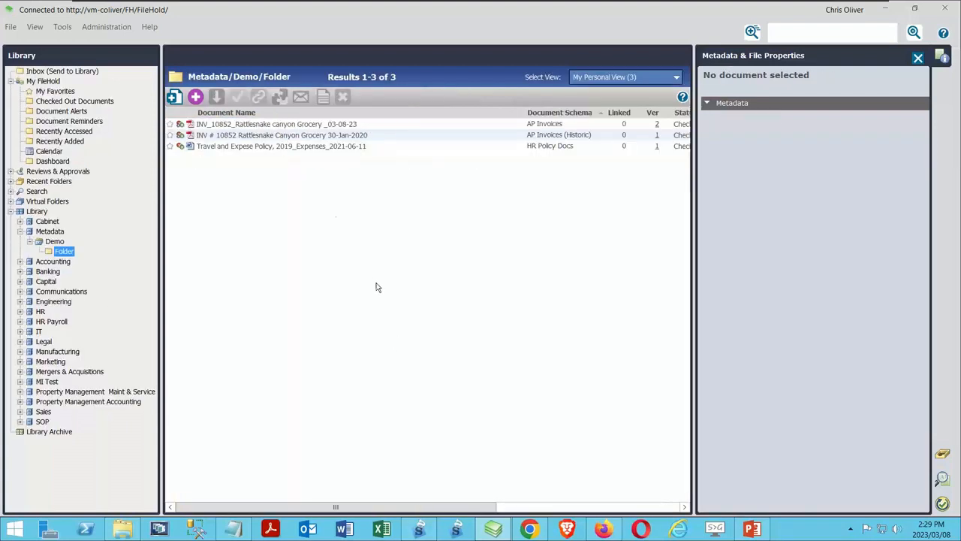
pyautogui.click(224, 136)
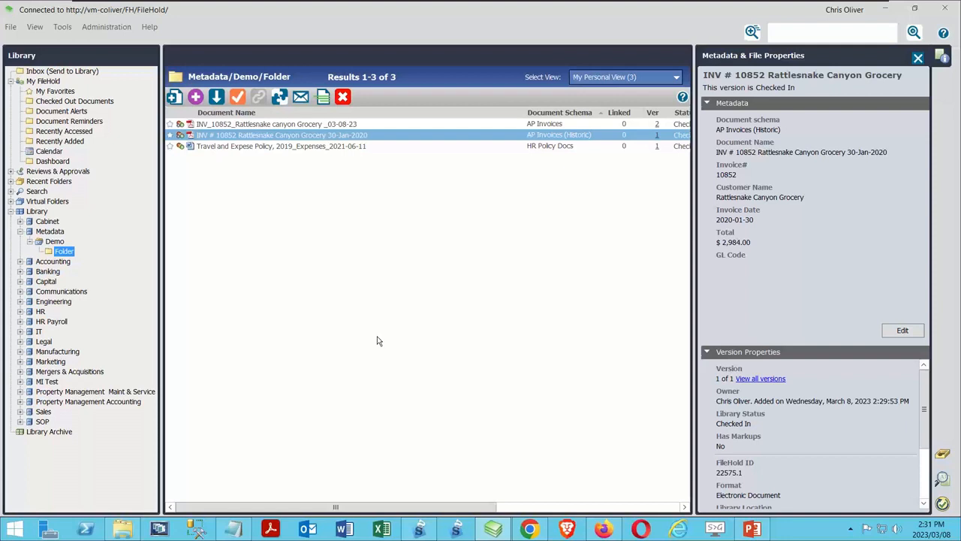
# Select the stock photo document in the Inbox, examine its Dreamstime source page in Firefox, and return to FileHold.
pyautogui.click(76, 70)
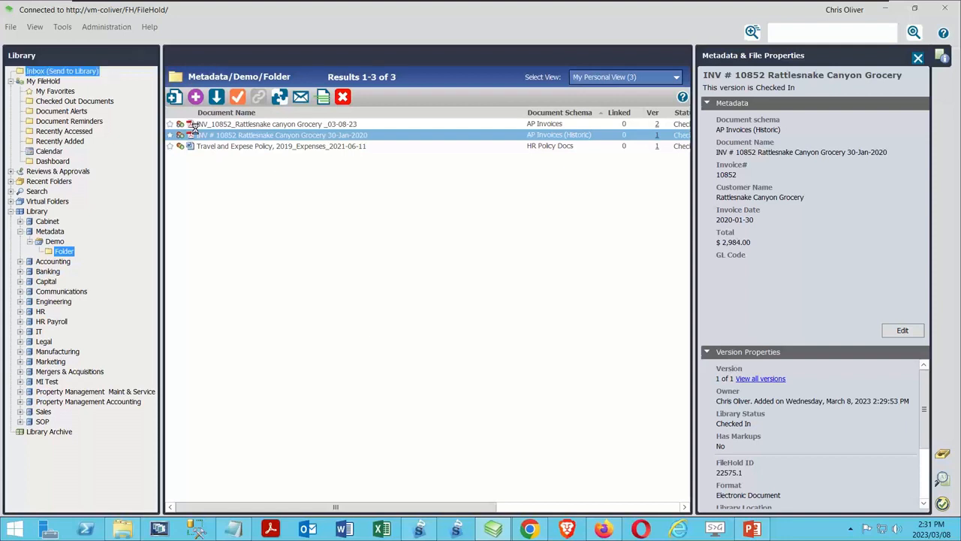
pyautogui.click(200, 126)
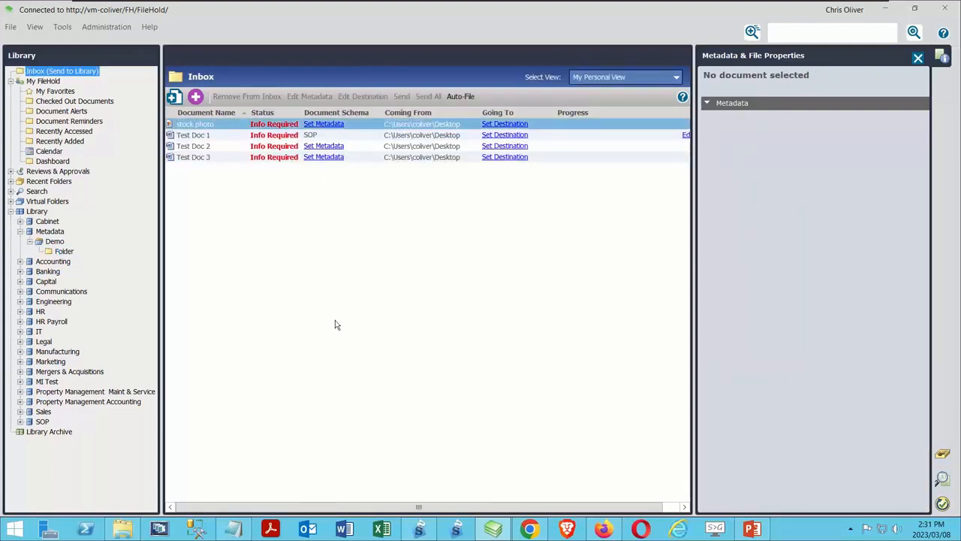
pyautogui.click(601, 529)
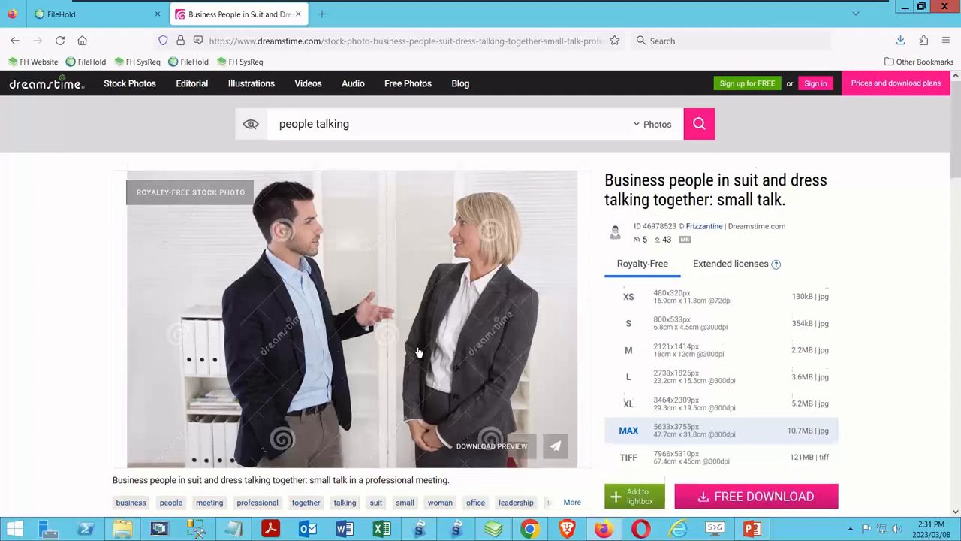
pyautogui.scroll(-2, 195, 465)
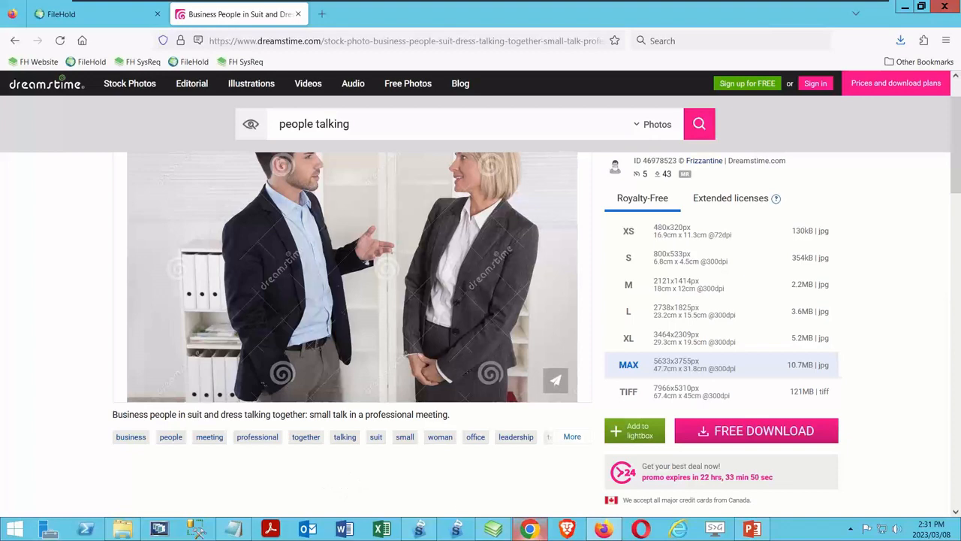
pyautogui.click(496, 532)
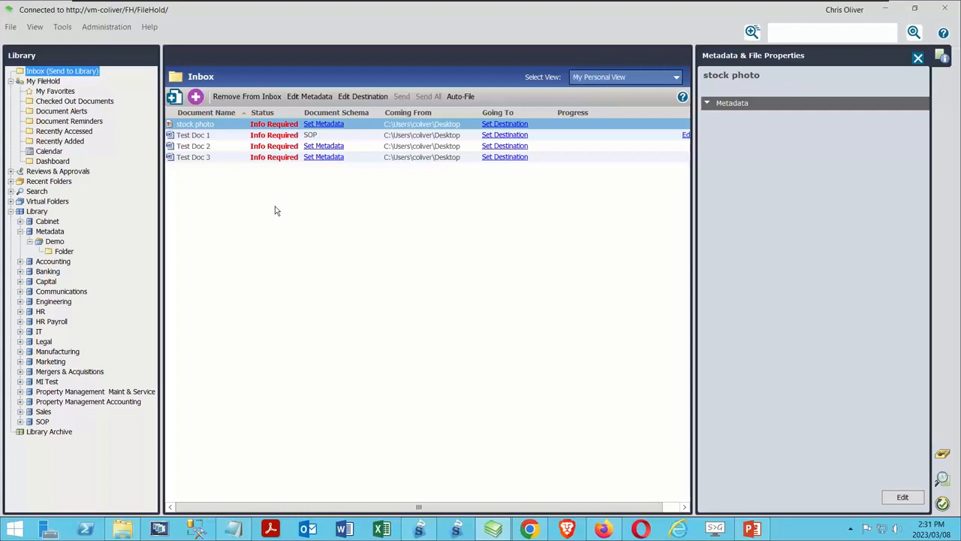
# Assign the Stock Photos document schema to the stock photo document.
pyautogui.click(320, 125)
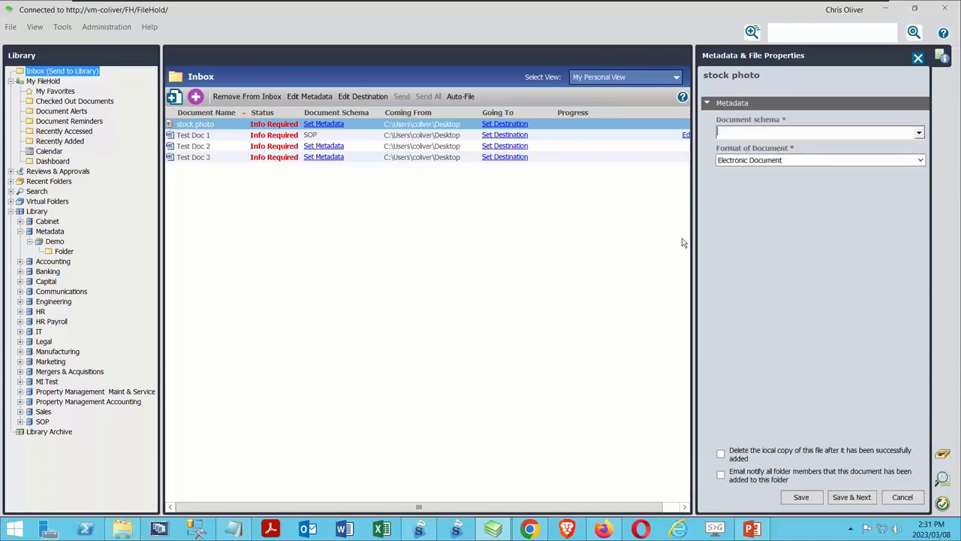
pyautogui.click(919, 135)
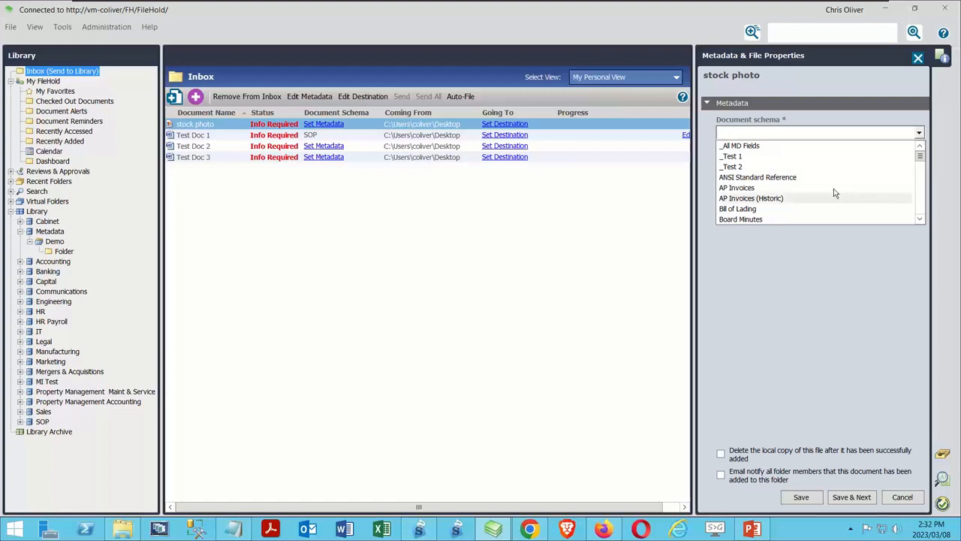
pyautogui.moveTo(919, 157); pyautogui.dragTo(921, 202)
pyautogui.click(773, 218)
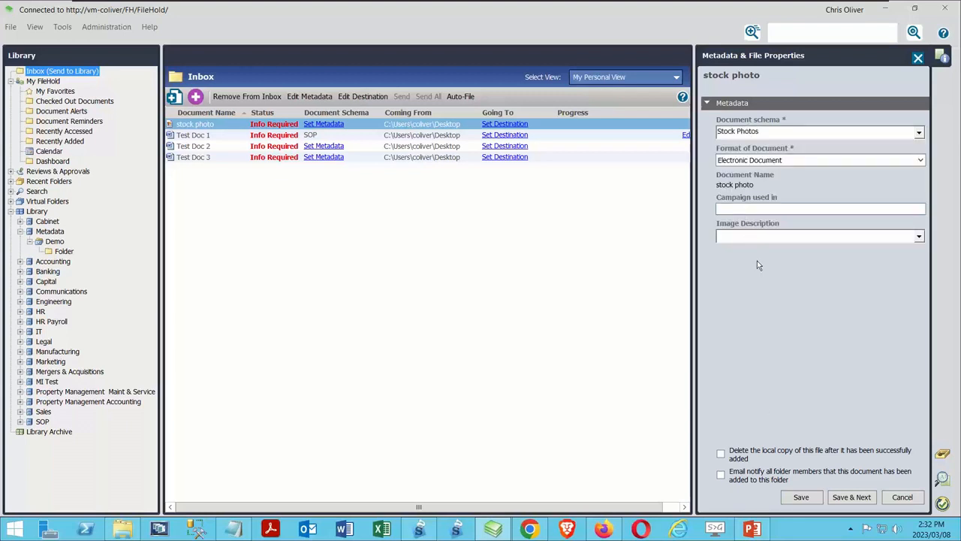
# Set Campaign used in to FH Promo and Image Description to people, talking and business casual, and save the metadata.
pyautogui.write('FH Promo')
pyautogui.click(919, 236)
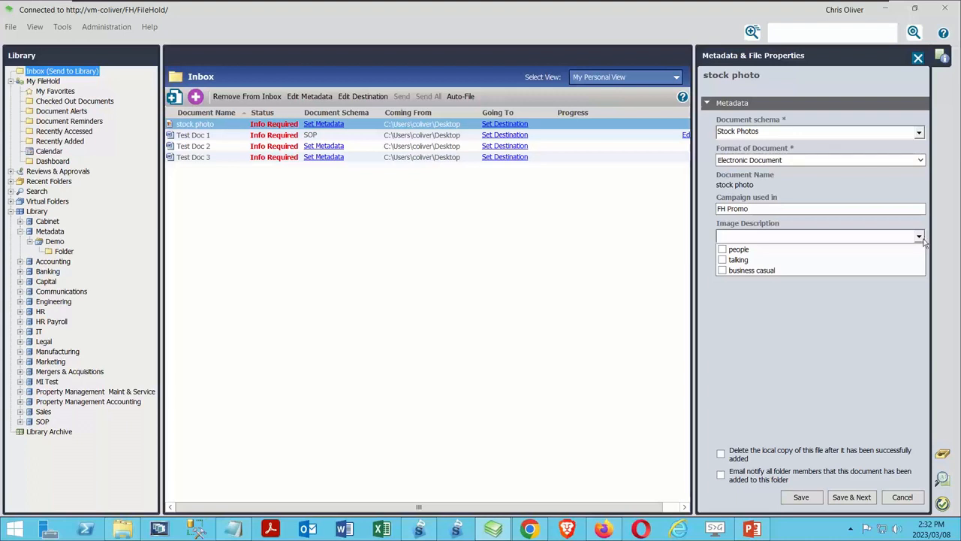
pyautogui.click(722, 250)
pyautogui.click(723, 260)
pyautogui.click(722, 270)
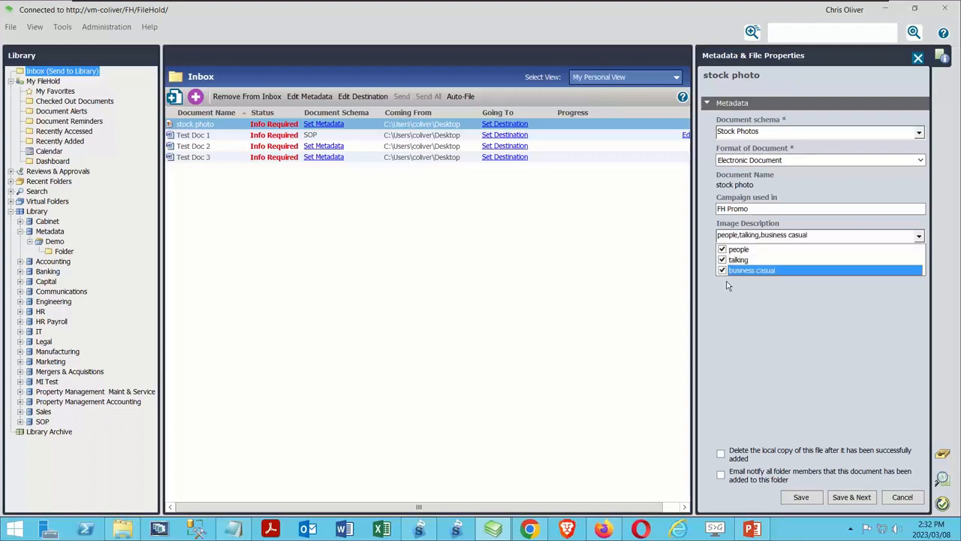
pyautogui.click(809, 497)
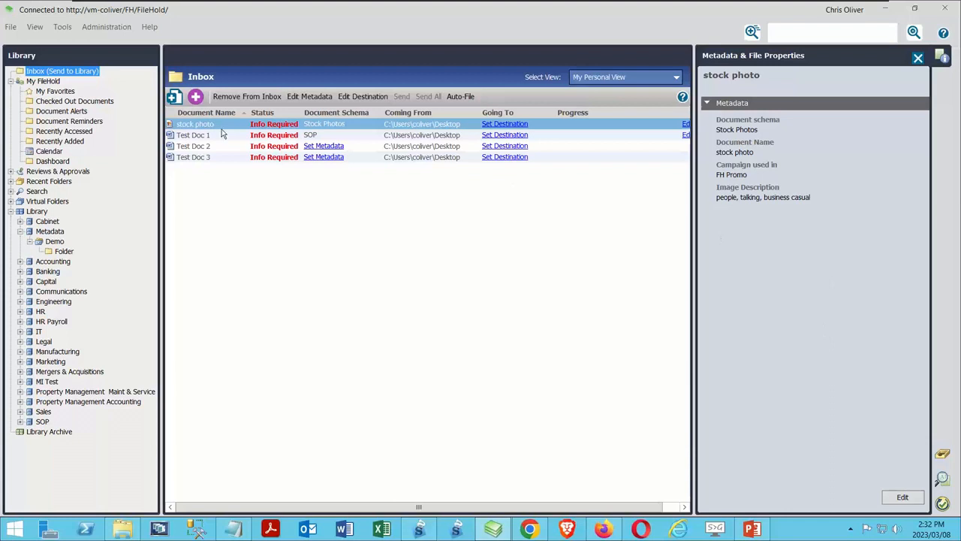
# Send the stock photo document from the Inbox to Metadata/Demo/Folder and view its metadata there.
pyautogui.click(54, 231)
pyautogui.moveTo(68, 241); pyautogui.dragTo(64, 252)
pyautogui.click(213, 124)
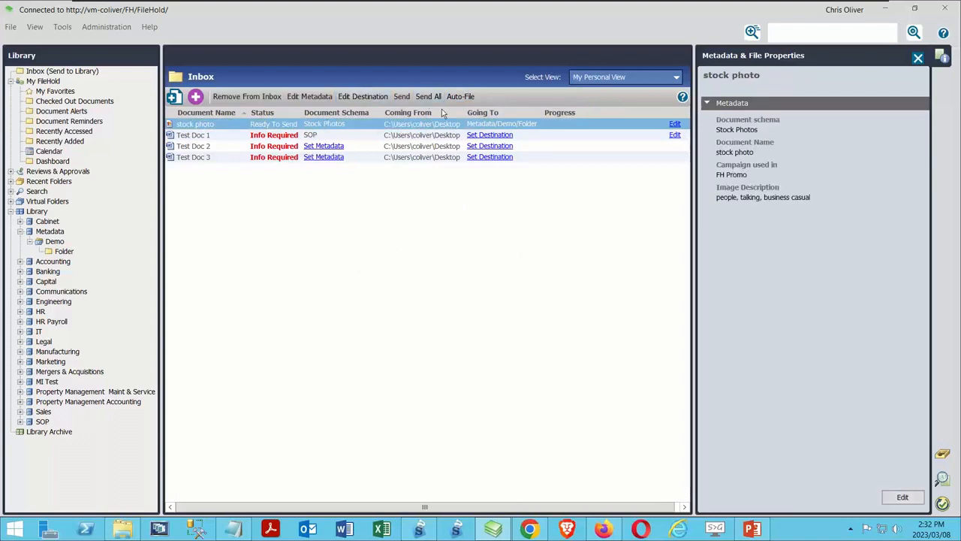
pyautogui.click(402, 96)
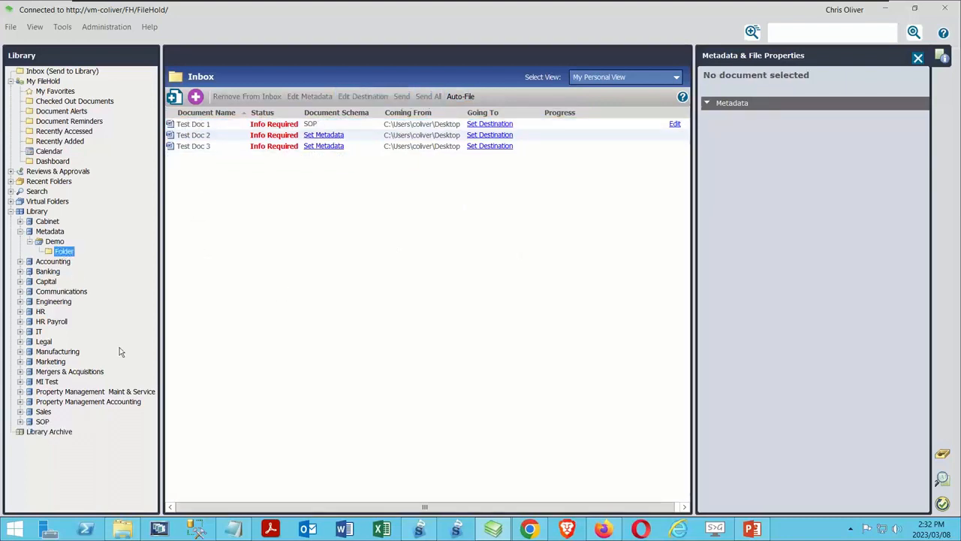
pyautogui.click(64, 251)
pyautogui.click(205, 156)
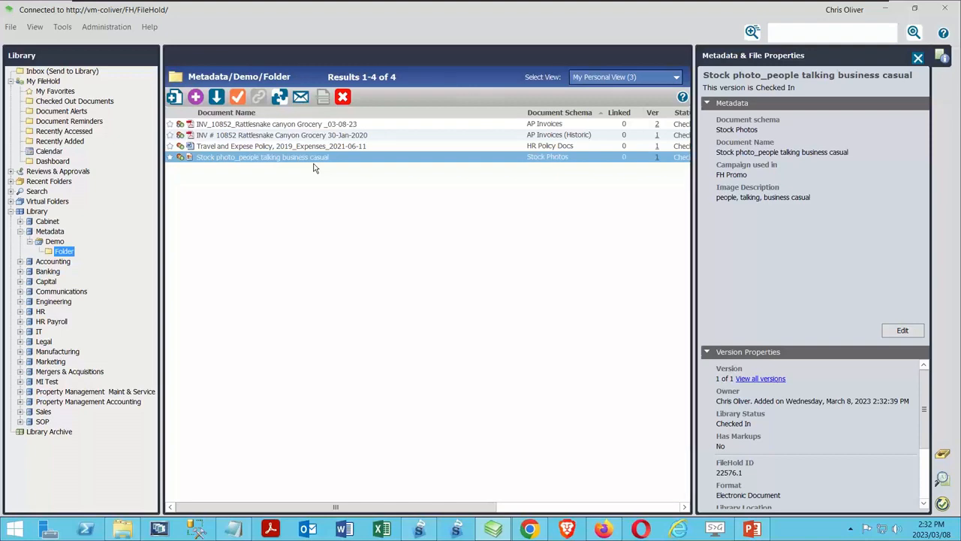
# Examine the stock photo's Dreamstime source page in Firefox once more and return to FileHold.
pyautogui.click(599, 530)
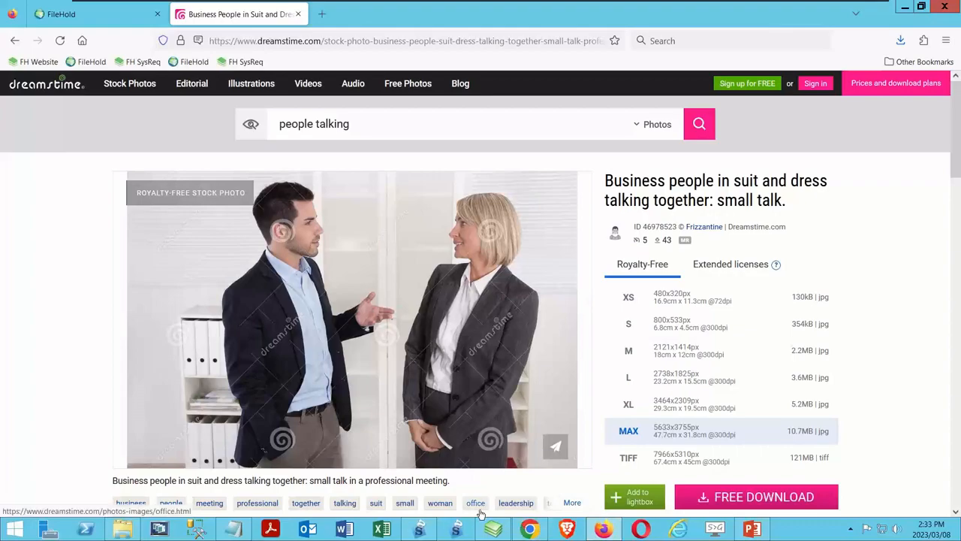
pyautogui.moveTo(493, 529)
pyautogui.click(418, 450)
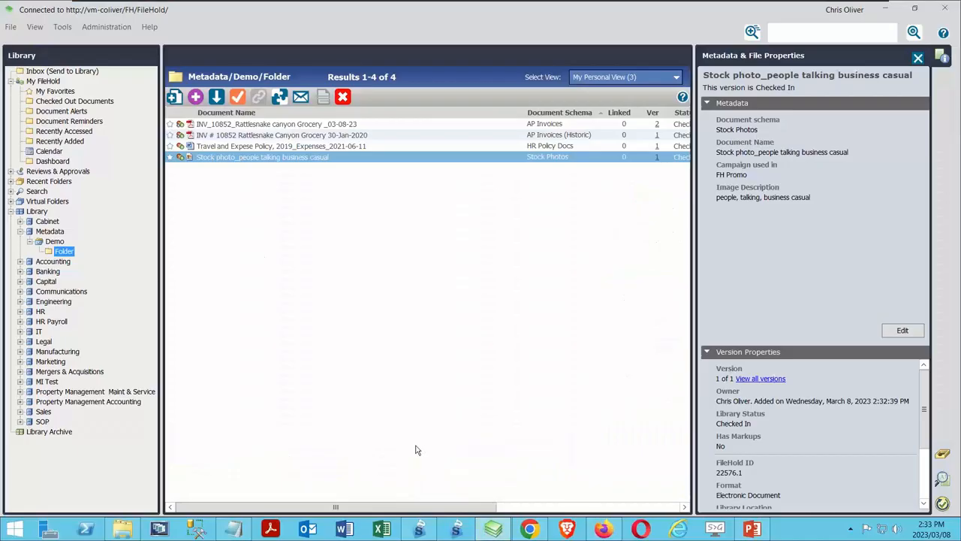
# Add manspalining as a drop-down option of the Image Description metadata field and close the metadata fields management.
pyautogui.click(109, 29)
pyautogui.moveTo(125, 90)
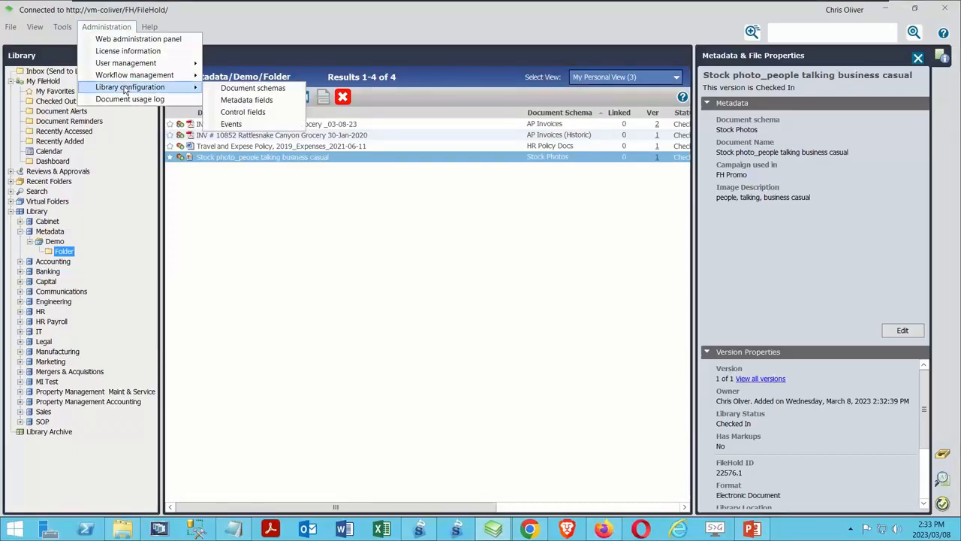
pyautogui.click(237, 100)
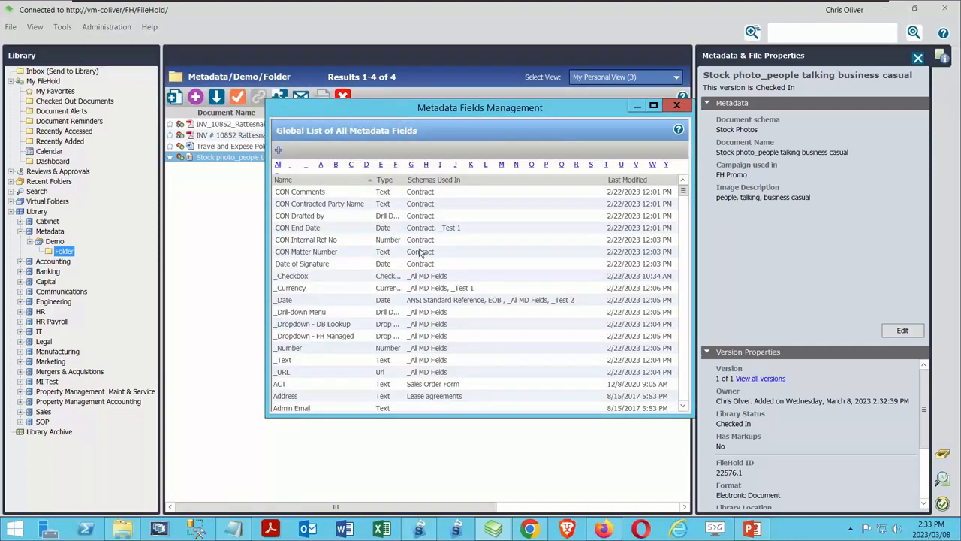
pyautogui.click(441, 166)
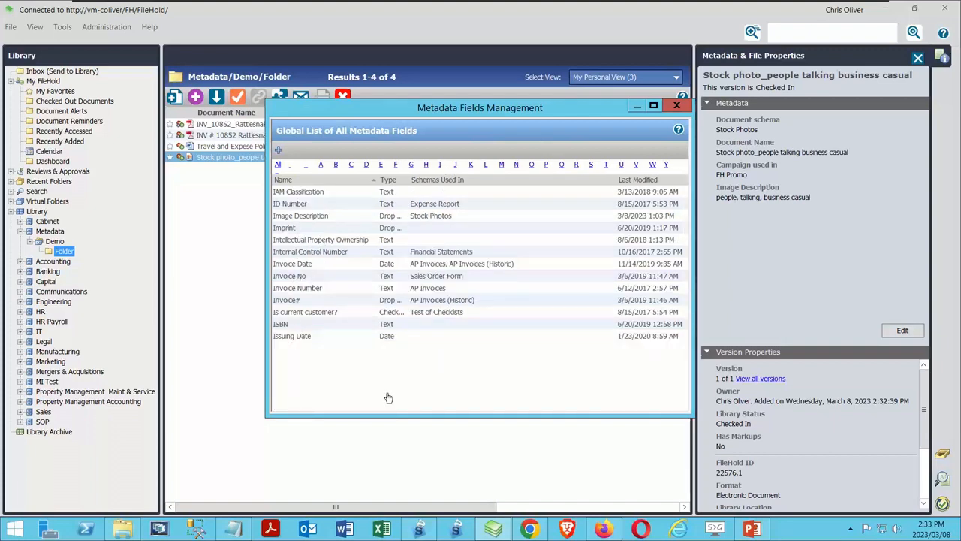
pyautogui.click(368, 51)
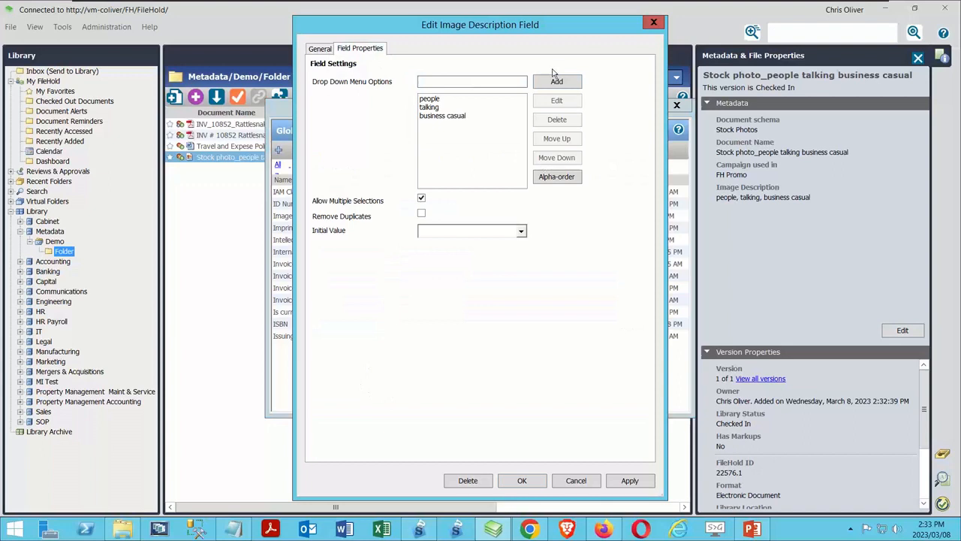
pyautogui.write('manspalining')
pyautogui.click(556, 81)
pyautogui.click(522, 480)
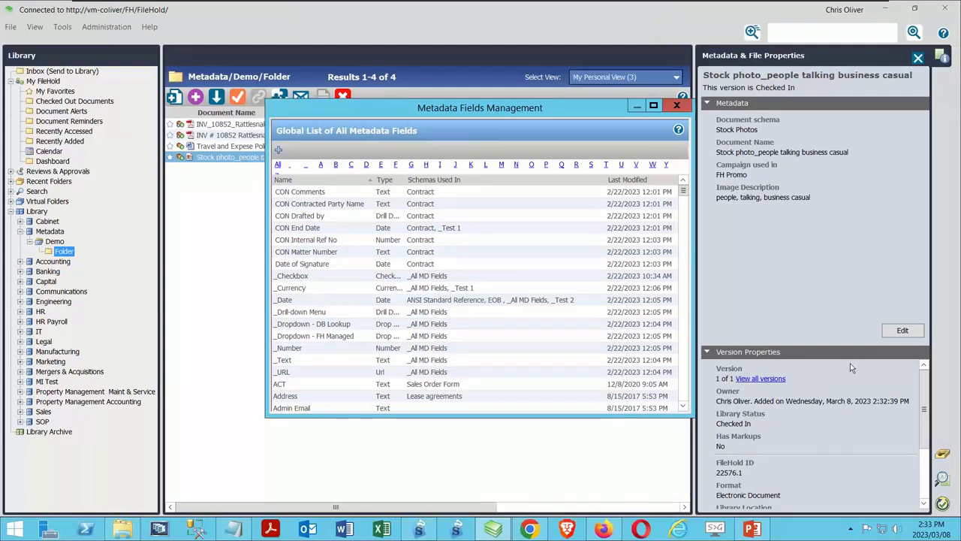
pyautogui.click(676, 105)
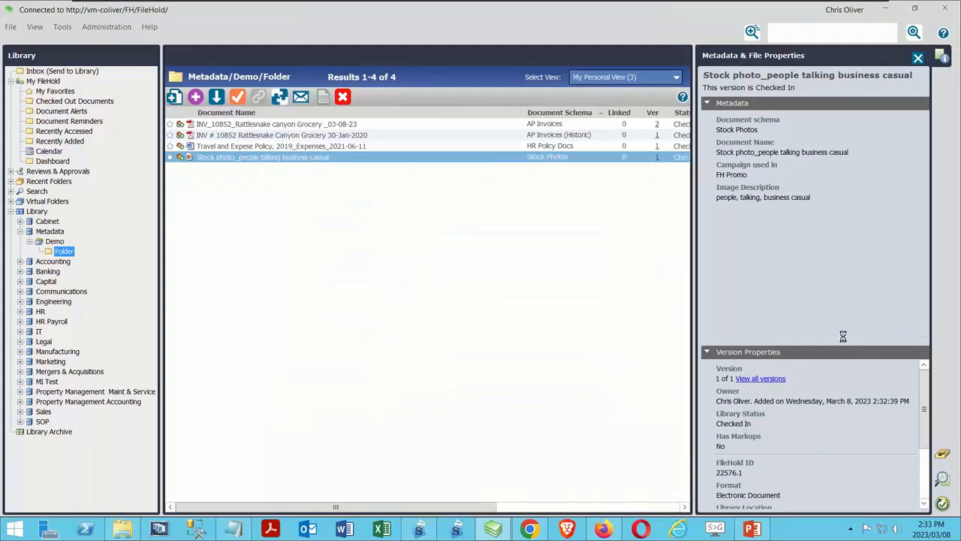
# Add manspalining to the stock photo document's Image Description and save its metadata.
pyautogui.click(921, 237)
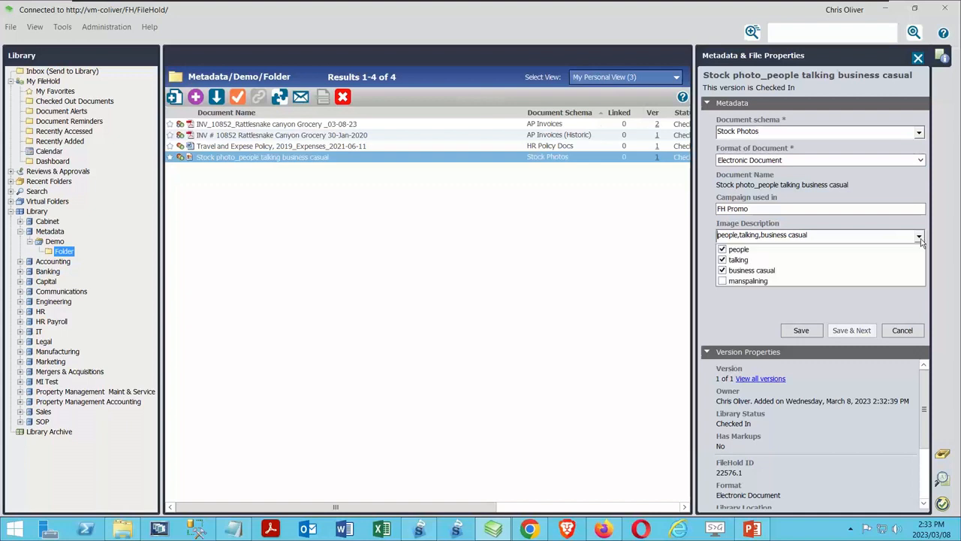
pyautogui.click(722, 281)
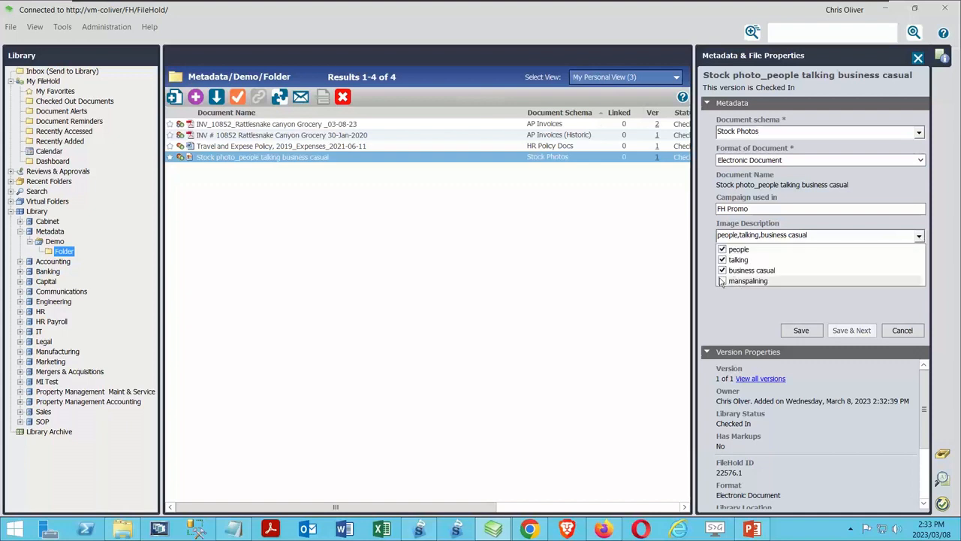
pyautogui.click(800, 331)
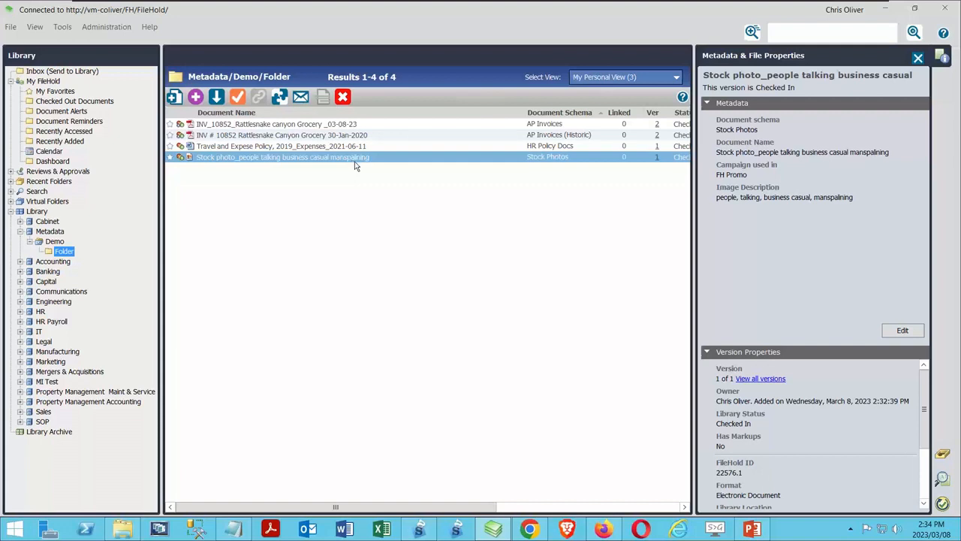
# Select the Travel and Expese Policy, 2019 document in Metadata/Demo/Folder and check it out.
pyautogui.click(281, 148)
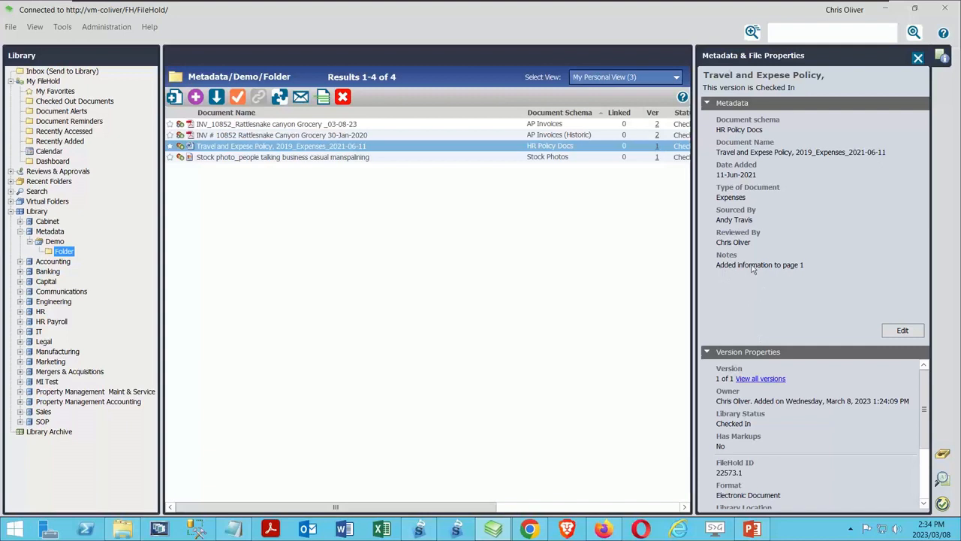
pyautogui.rightClick(266, 146)
pyautogui.click(331, 187)
pyautogui.click(515, 388)
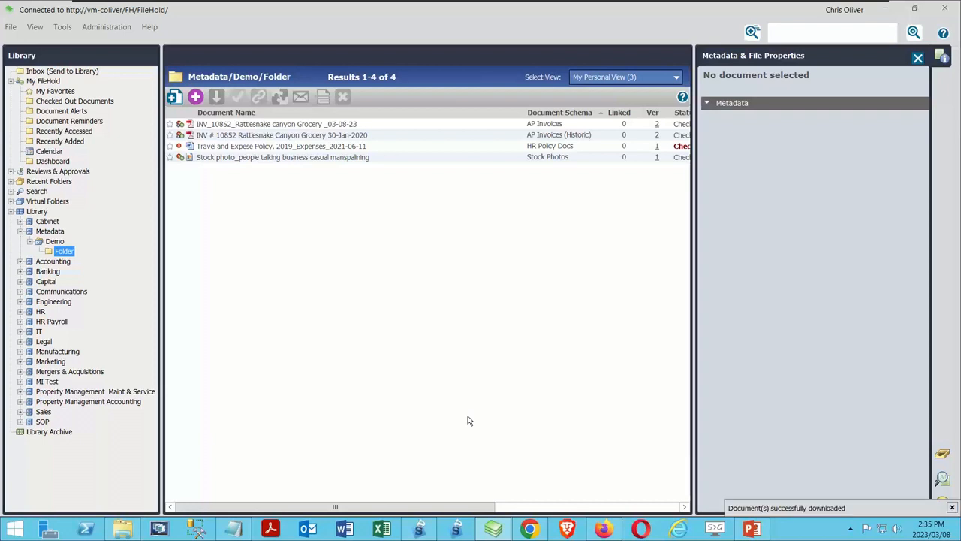
pyautogui.rightClick(264, 145)
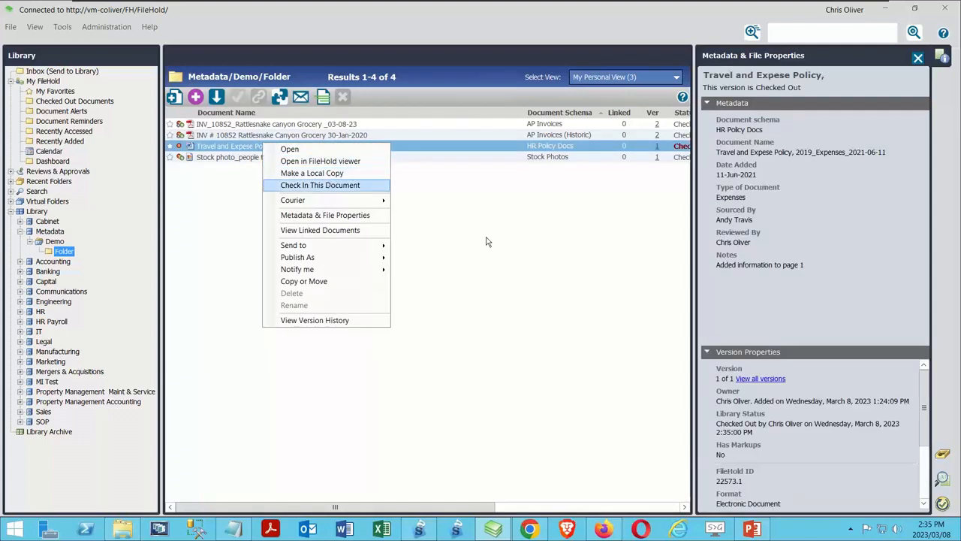
pyautogui.click(488, 311)
pyautogui.click(290, 145)
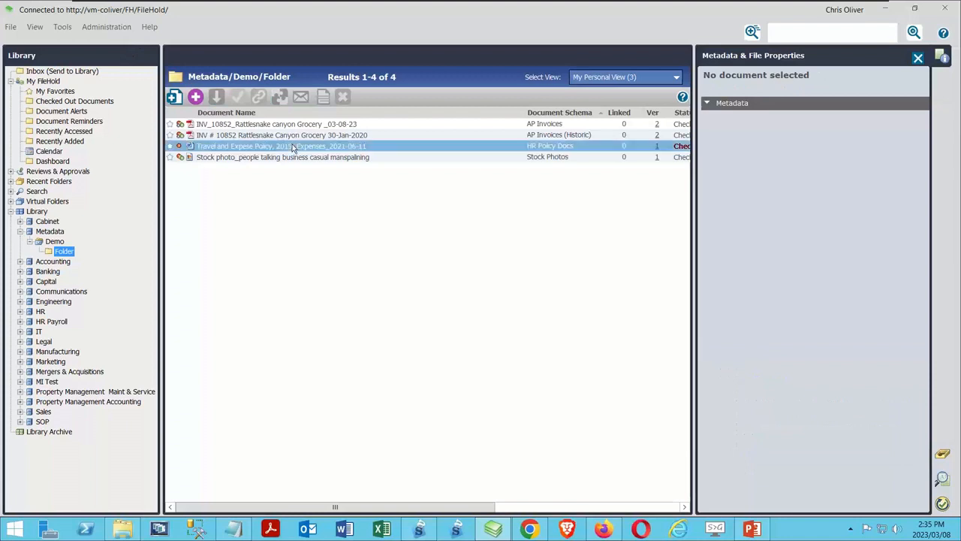
# Make the Notes metadata field required in the HR Policy Docs schema, save the schema and close the schemas management.
pyautogui.click(89, 29)
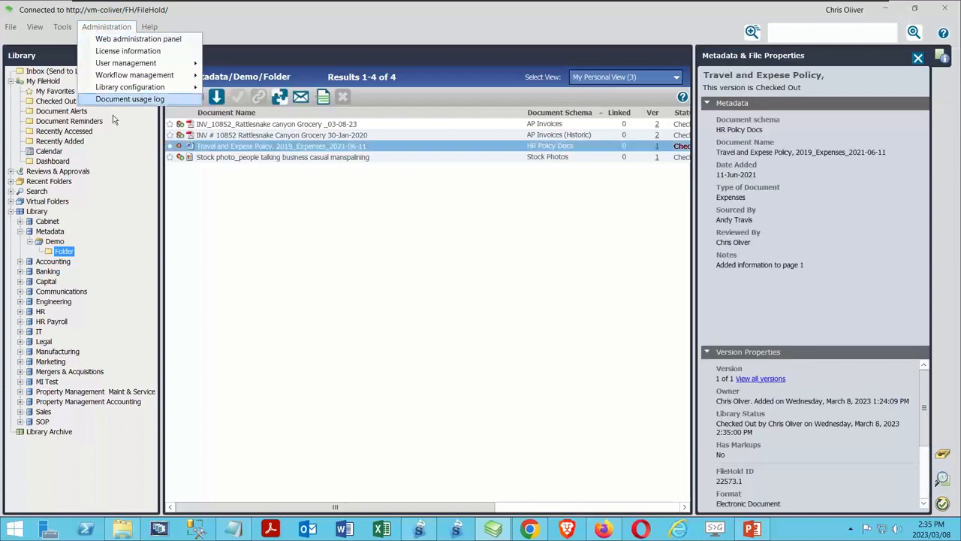
pyautogui.moveTo(173, 87)
pyautogui.click(248, 87)
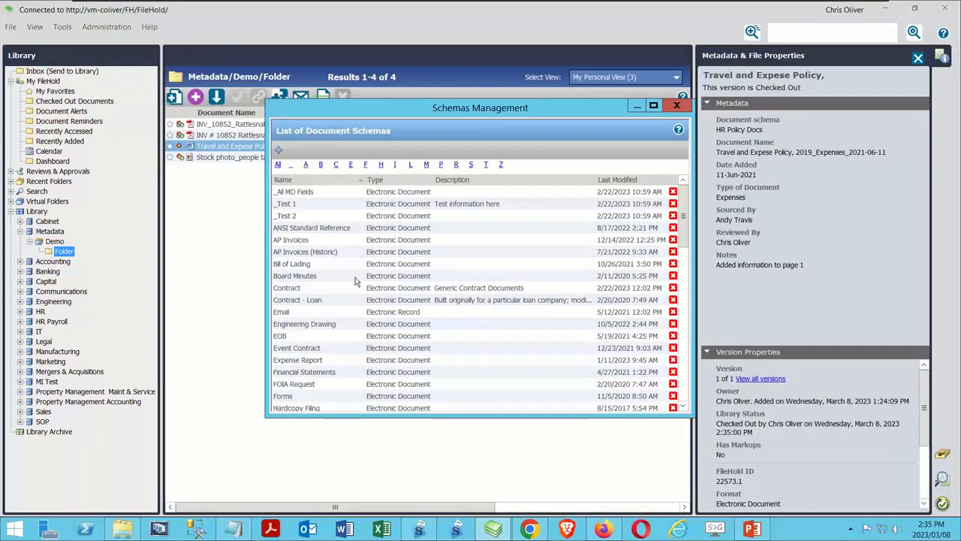
pyautogui.click(380, 164)
pyautogui.doubleClick(279, 264)
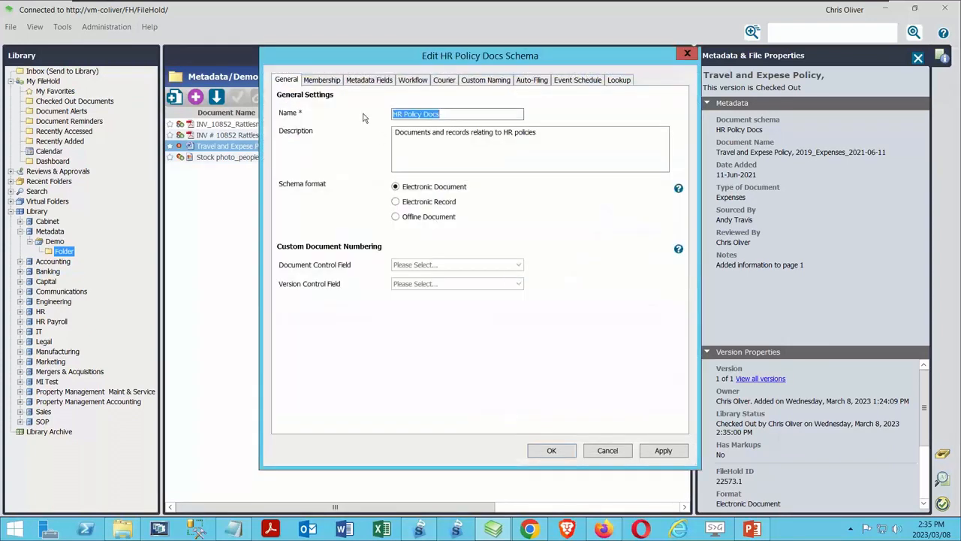
pyautogui.click(363, 82)
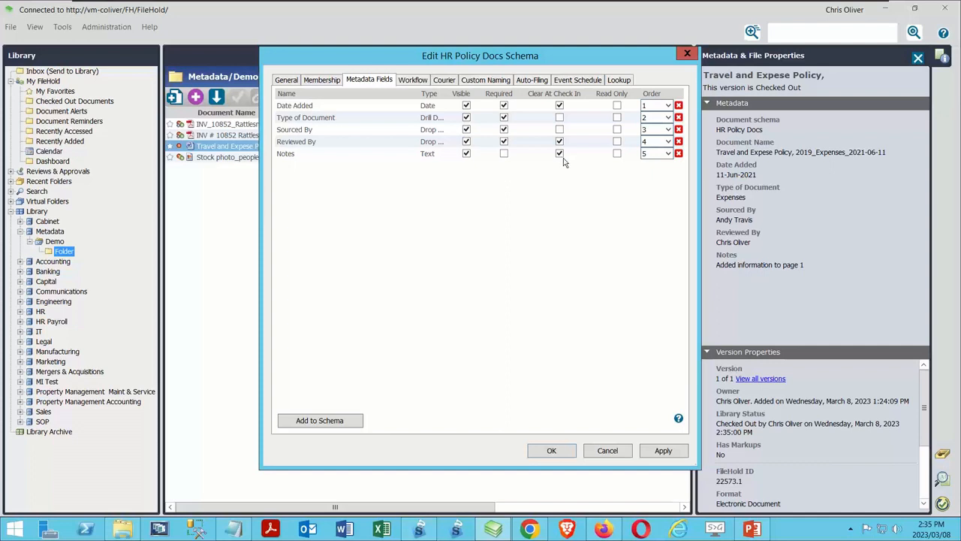
pyautogui.click(504, 155)
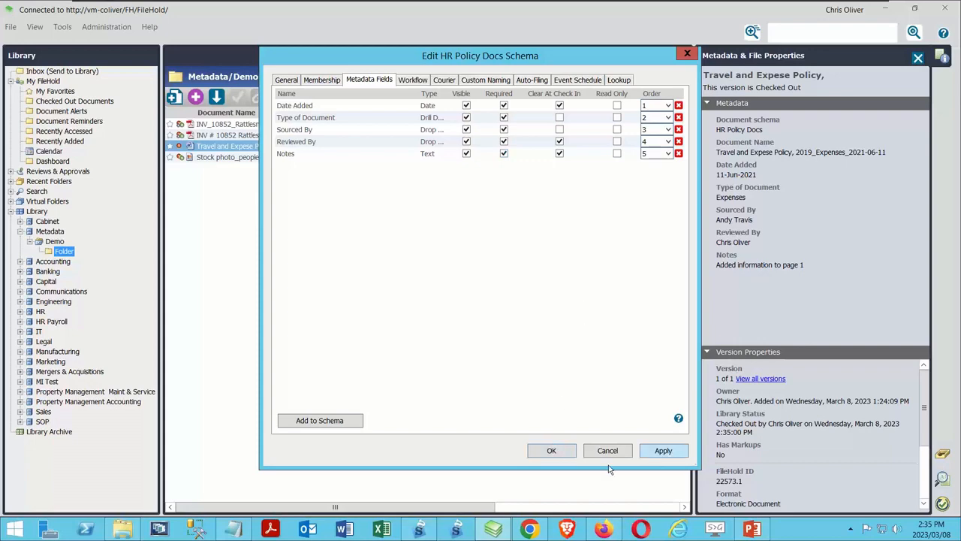
pyautogui.click(565, 453)
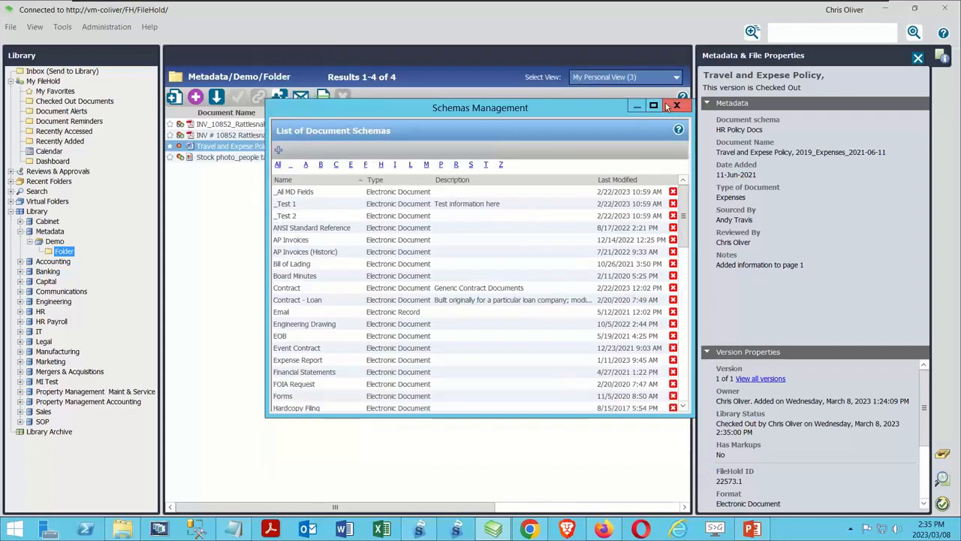
pyautogui.click(676, 105)
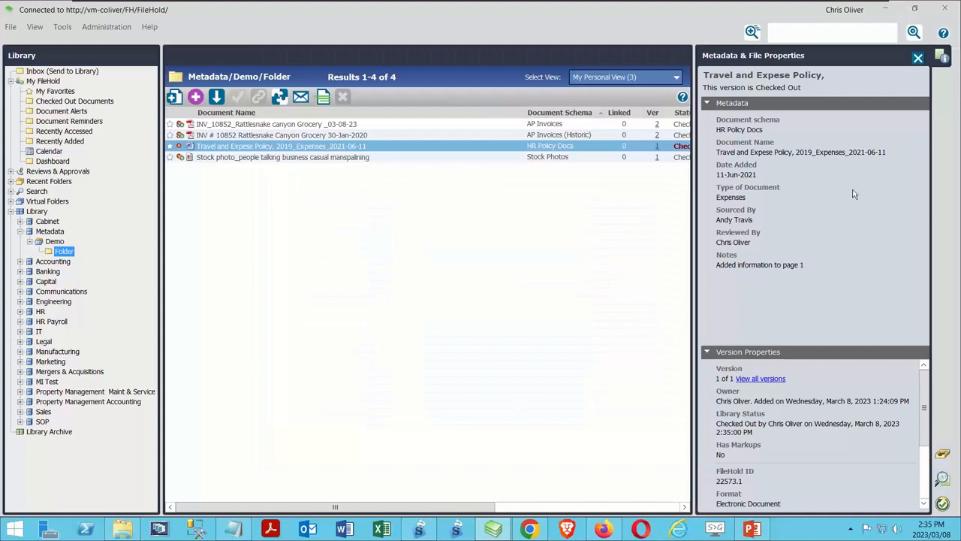
# Start the check-in of the Travel and Expese Policy, 2019 document with metadata editing before check-in.
pyautogui.rightClick(334, 145)
pyautogui.click(400, 188)
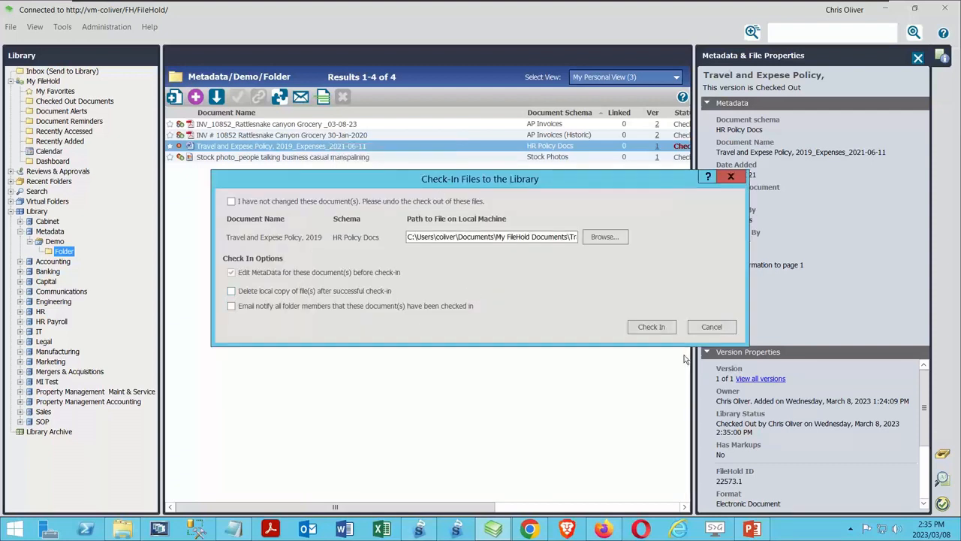
pyautogui.click(651, 328)
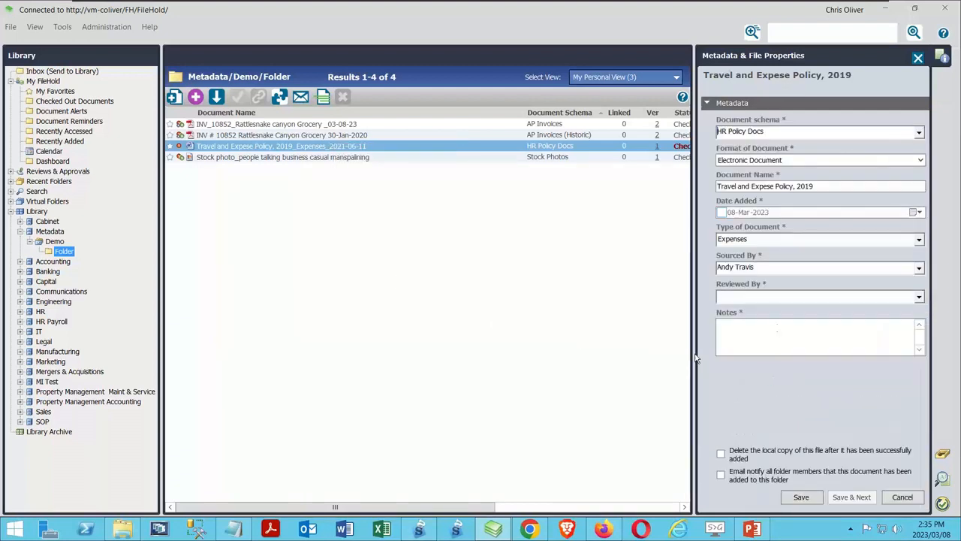
# Write For demo - showing version changes in Notes, copy and clear it, and try to save with the required fields empty.
pyautogui.click(744, 326)
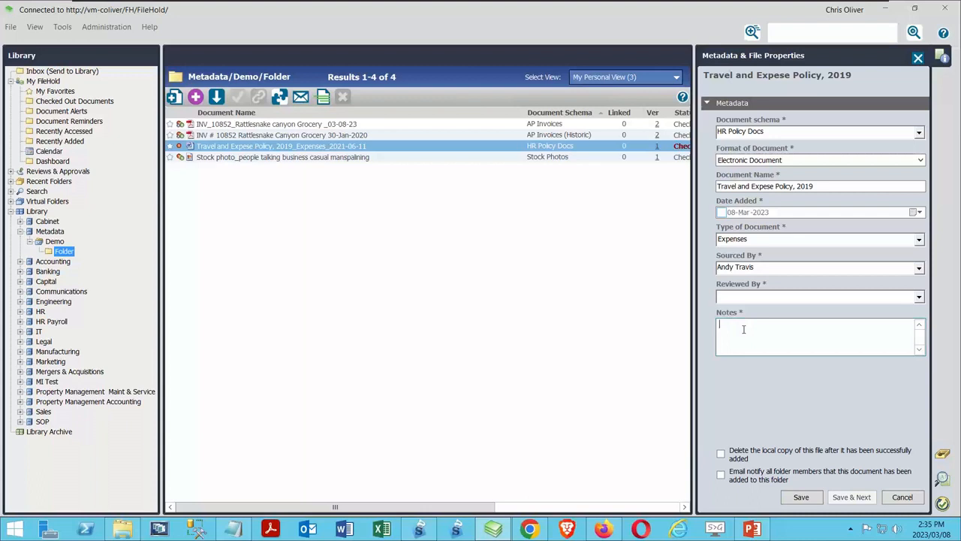
pyautogui.write('For demo - showing version changes')
pyautogui.hotkey('ctrl', 'a')
pyautogui.hotkey('ctrl', 'c')
pyautogui.press('BackSpace')
pyautogui.click(799, 497)
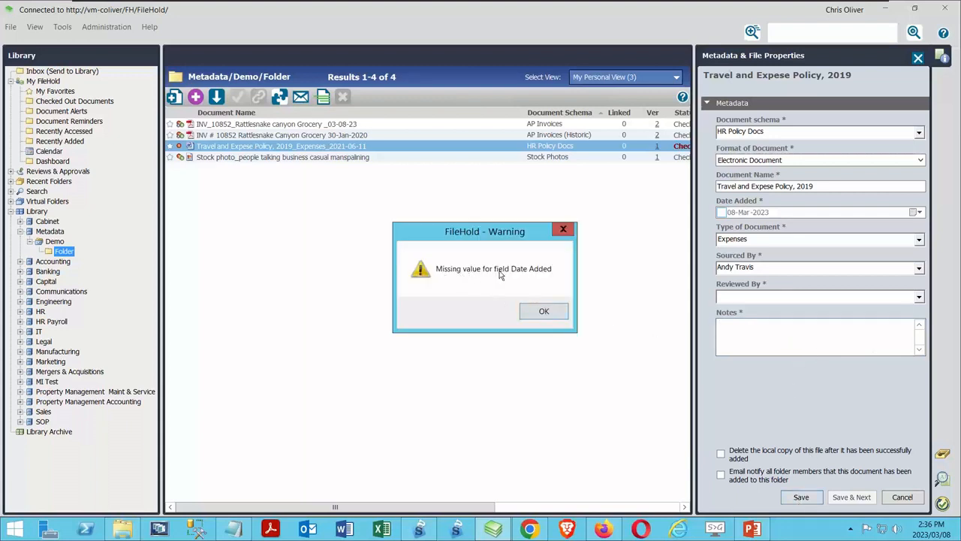
pyautogui.click(544, 311)
# Set Date Added to 08-Mar-2023 and Reviewed By to the signed-in person's name, trying to save after each one.
pyautogui.click(722, 213)
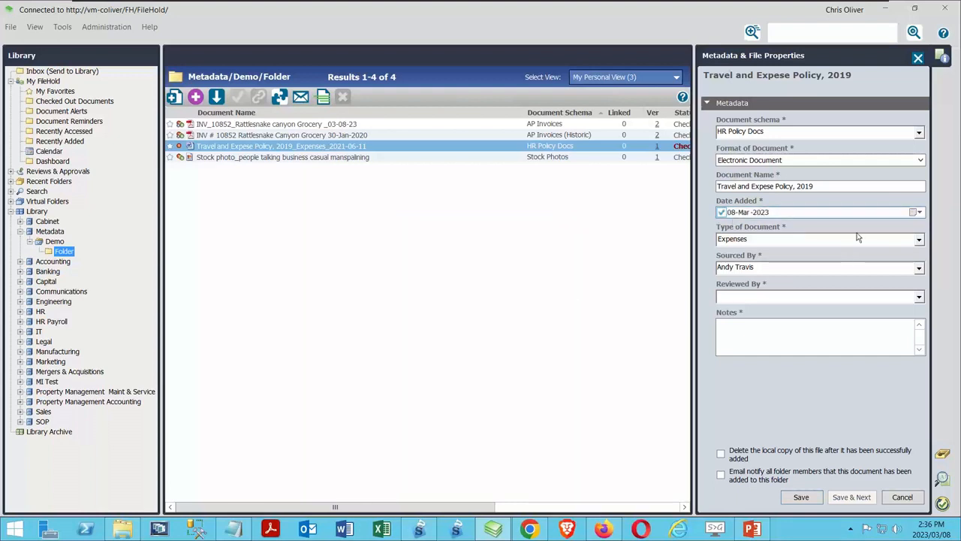
pyautogui.click(808, 499)
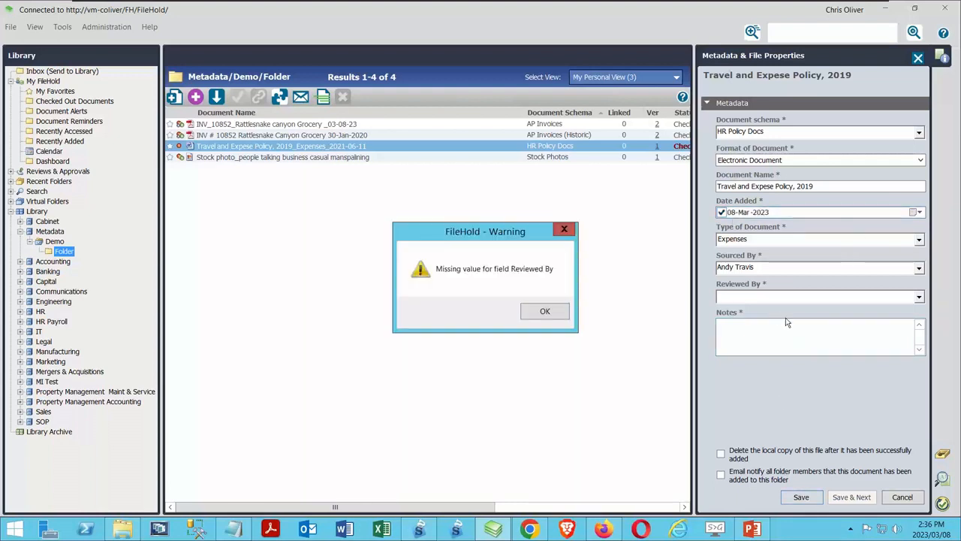
pyautogui.click(541, 310)
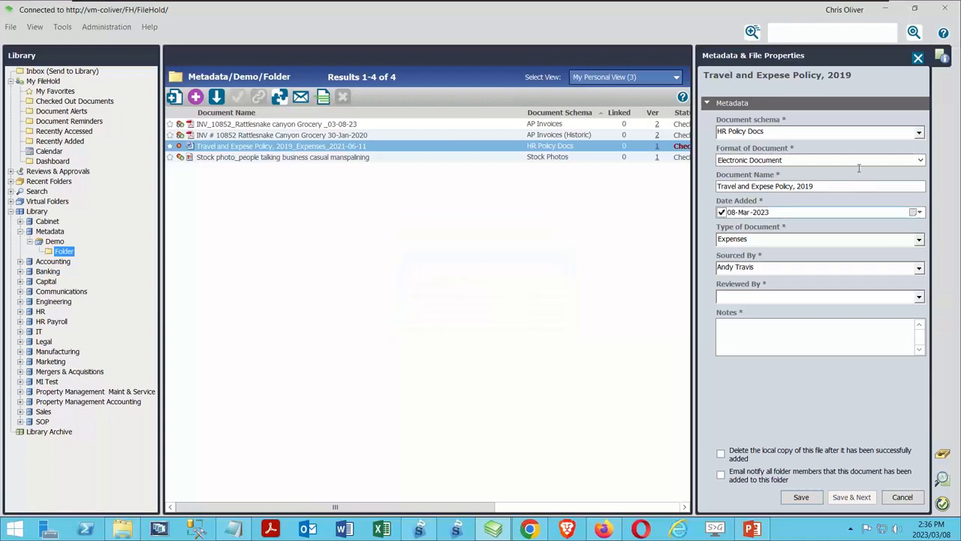
pyautogui.click(919, 297)
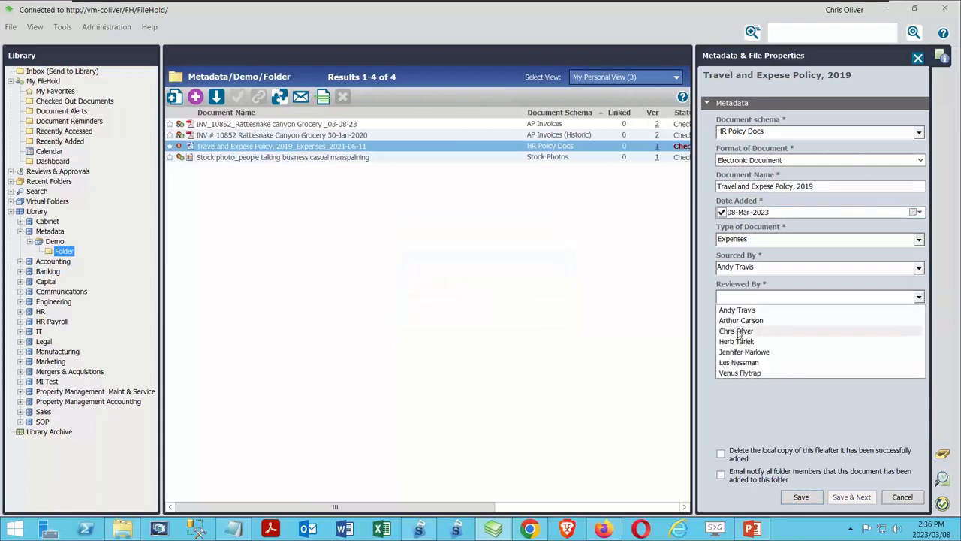
pyautogui.click(737, 331)
pyautogui.click(798, 499)
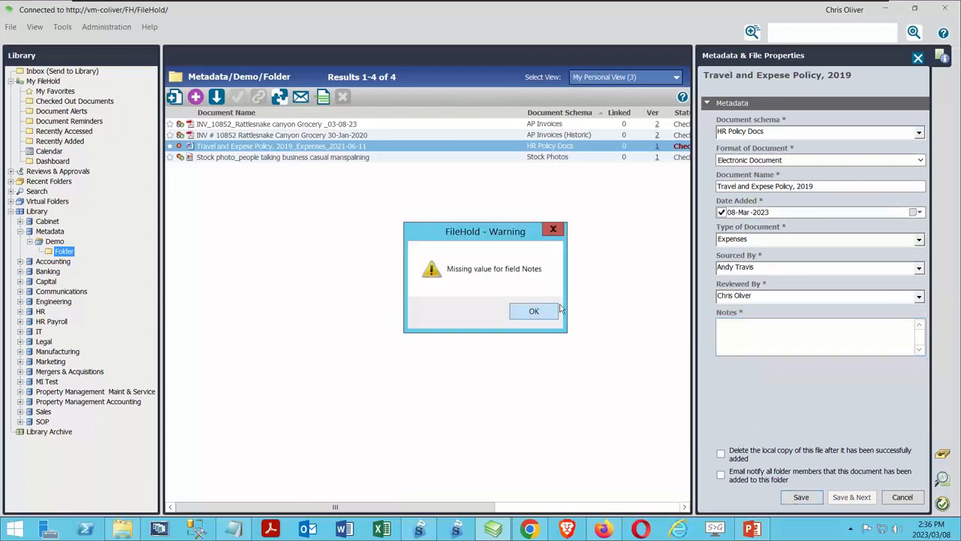
pyautogui.click(553, 315)
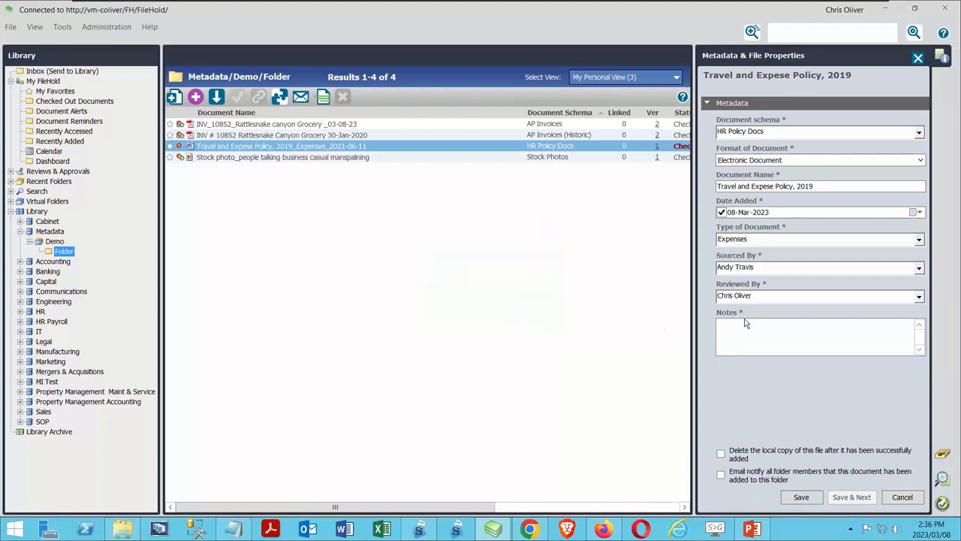
# Paste the copied note For demo - showing version changes into Notes, save the check-in, and view the document's metadata.
pyautogui.hotkey('ctrl', 'v')
pyautogui.click(809, 497)
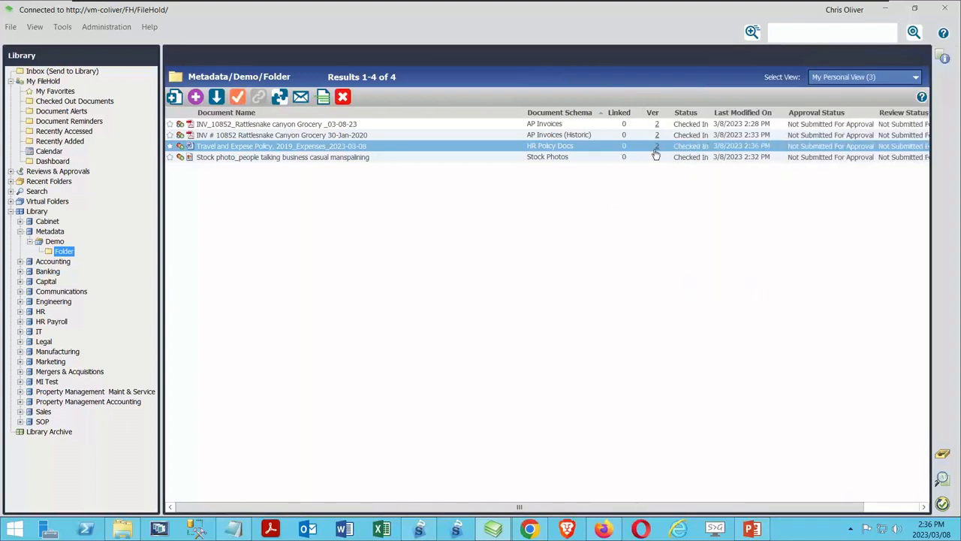
pyautogui.click(943, 58)
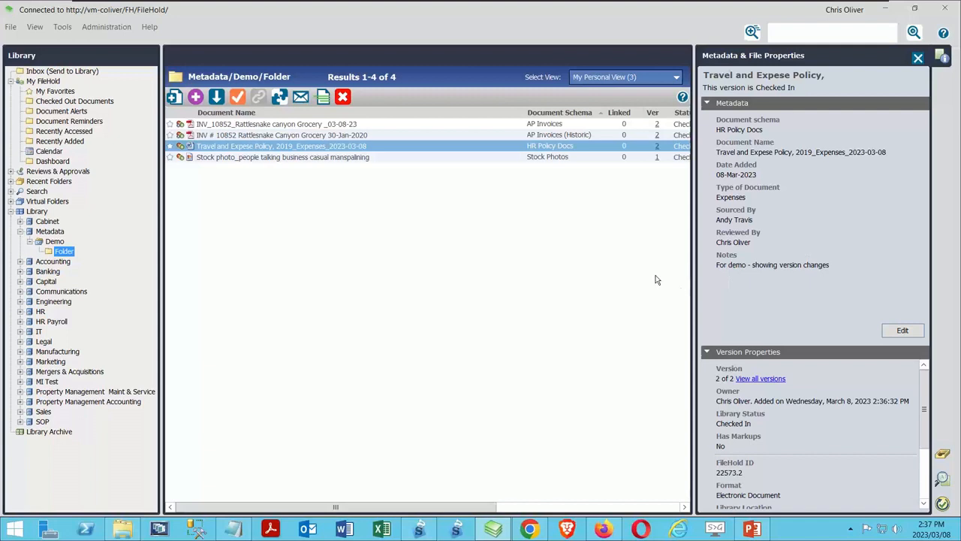
# Open the Accounting/AP/2020 folder, group its invoices by Customer Name, and look through the groups.
pyautogui.click(20, 261)
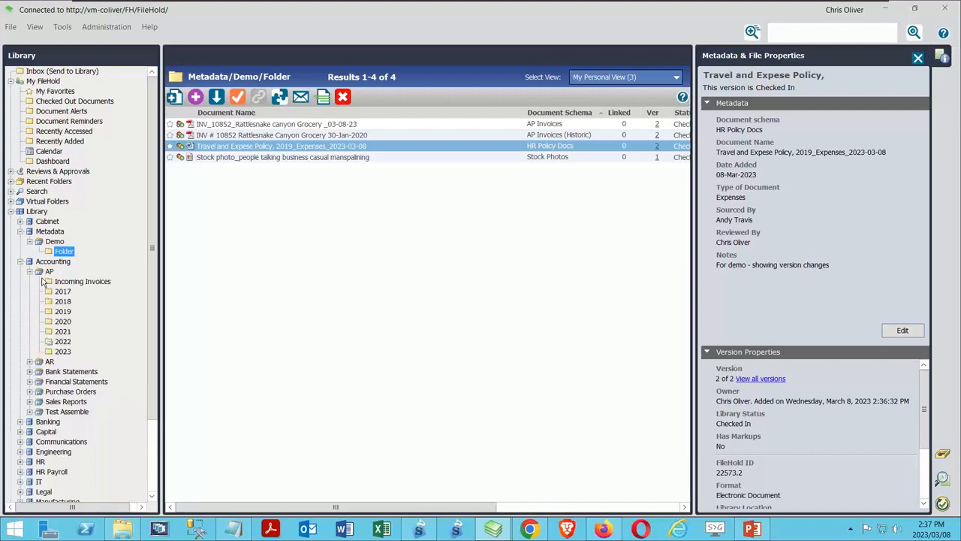
pyautogui.click(63, 321)
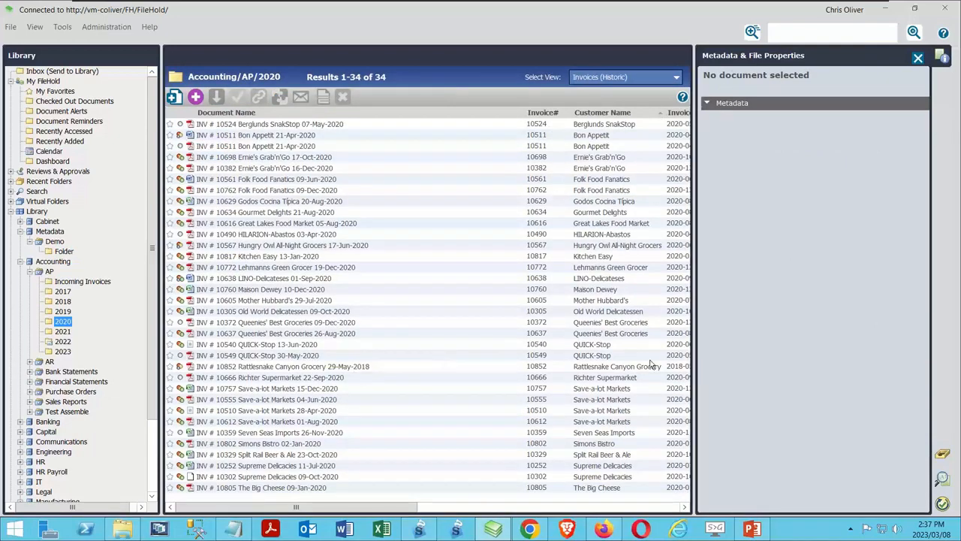
pyautogui.click(611, 112)
pyautogui.click(596, 114)
pyautogui.rightClick(387, 113)
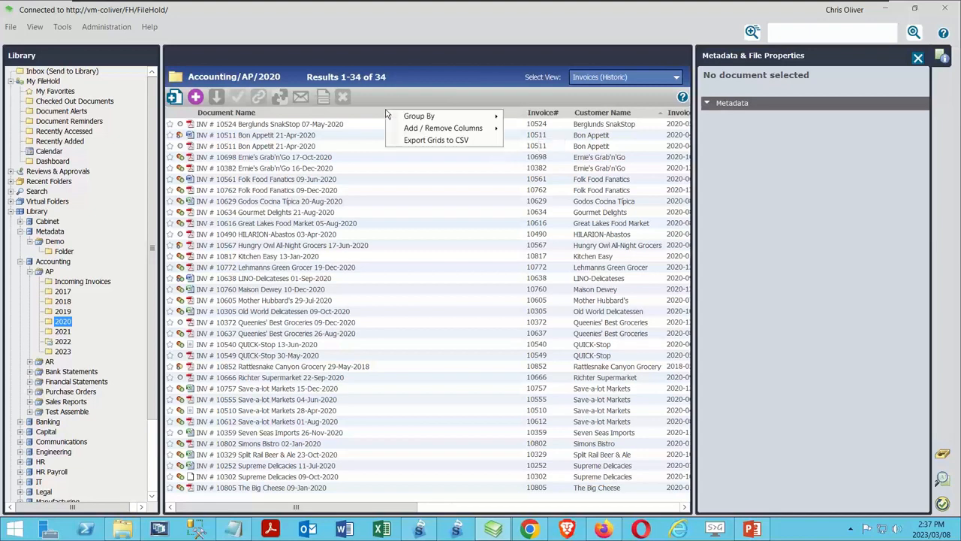
pyautogui.moveTo(426, 120)
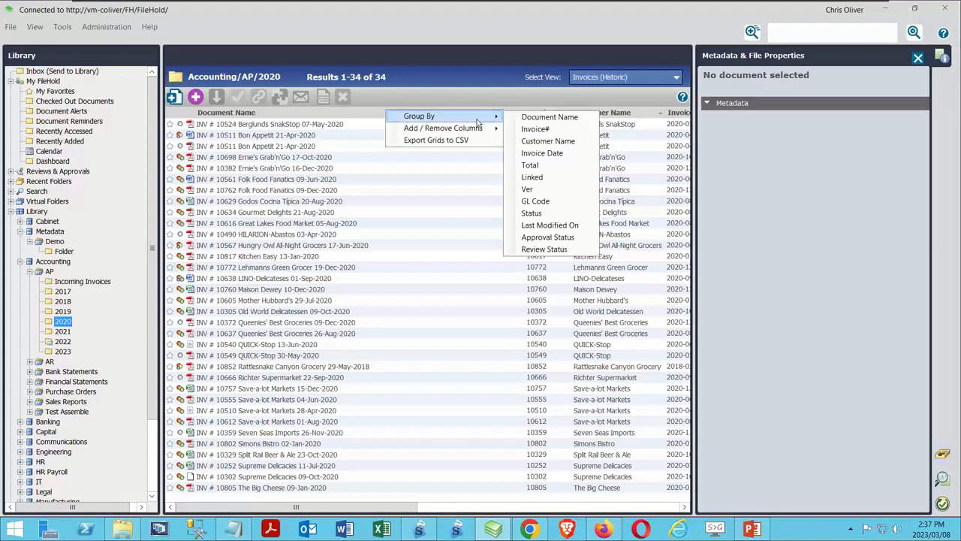
pyautogui.click(547, 141)
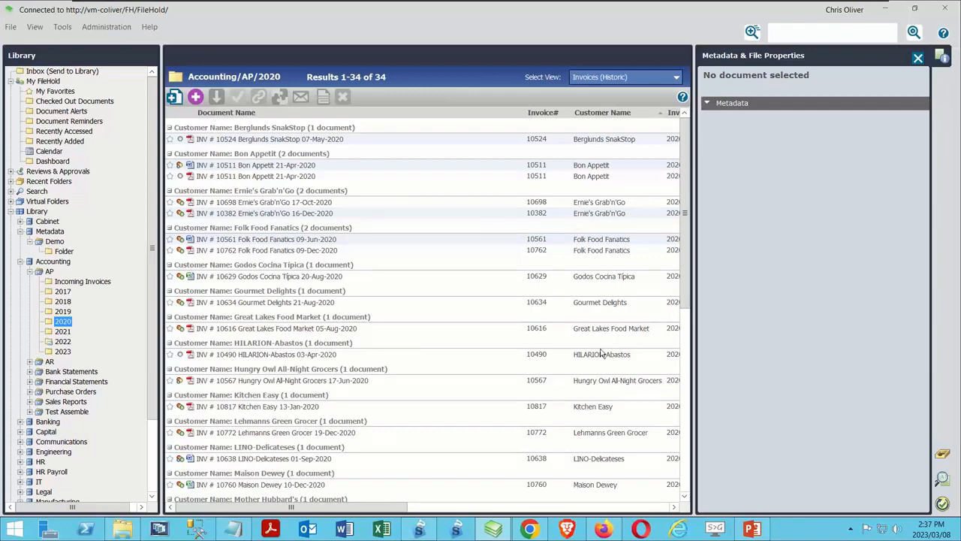
pyautogui.scroll(-10, 601, 390)
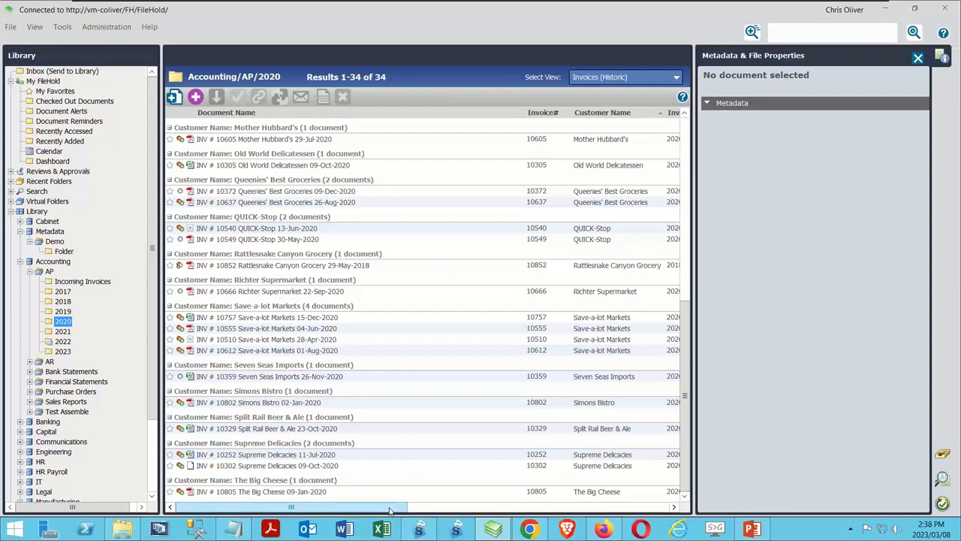
pyautogui.moveTo(391, 508); pyautogui.dragTo(445, 517)
pyautogui.click(563, 112)
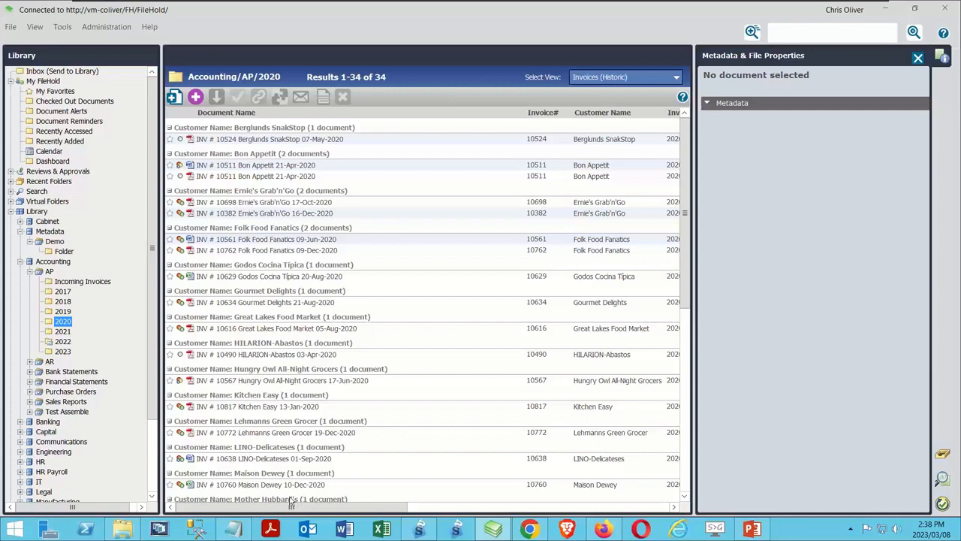
# View the column, sorting and grouping preferences of the Invoices (Historic) view, leaving them unchanged.
pyautogui.rightClick(442, 118)
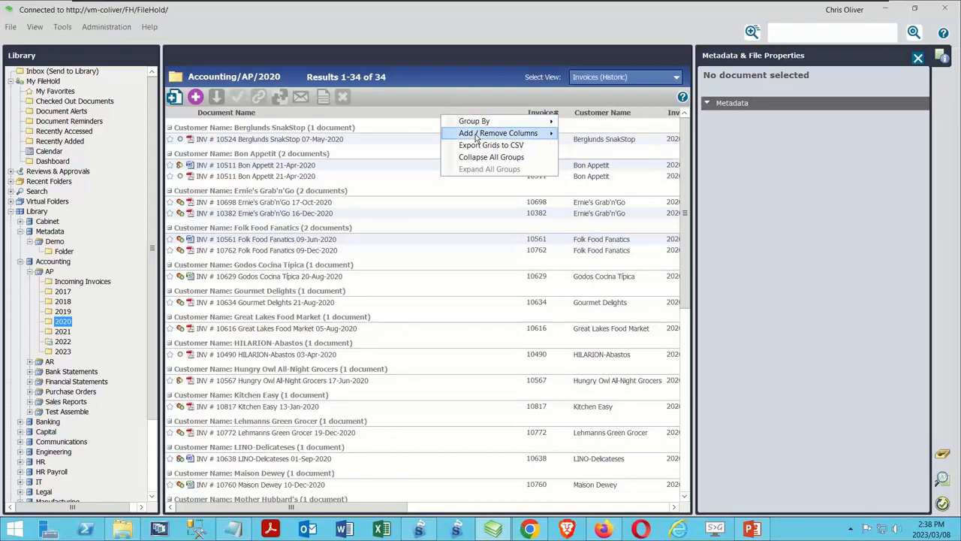
pyautogui.moveTo(498, 133)
pyautogui.click(603, 12)
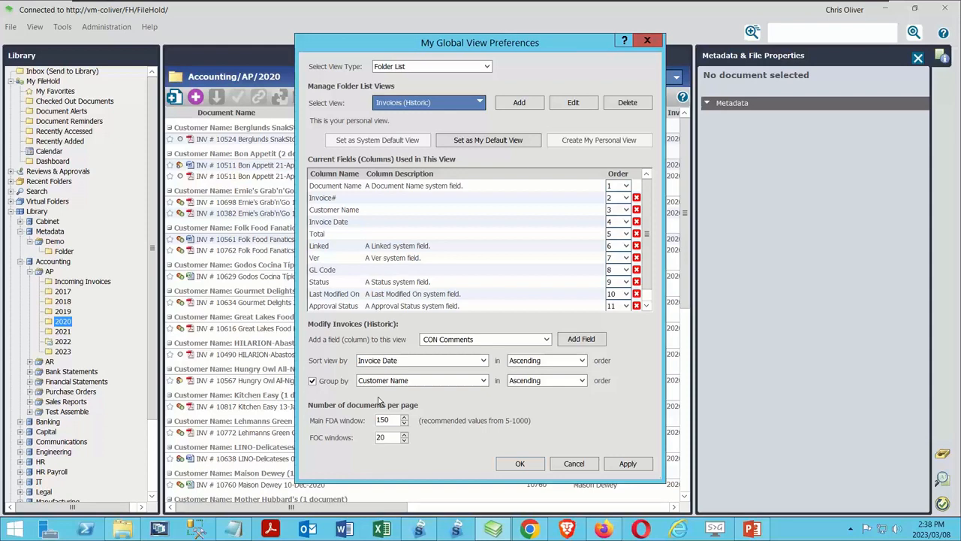
pyautogui.click(586, 463)
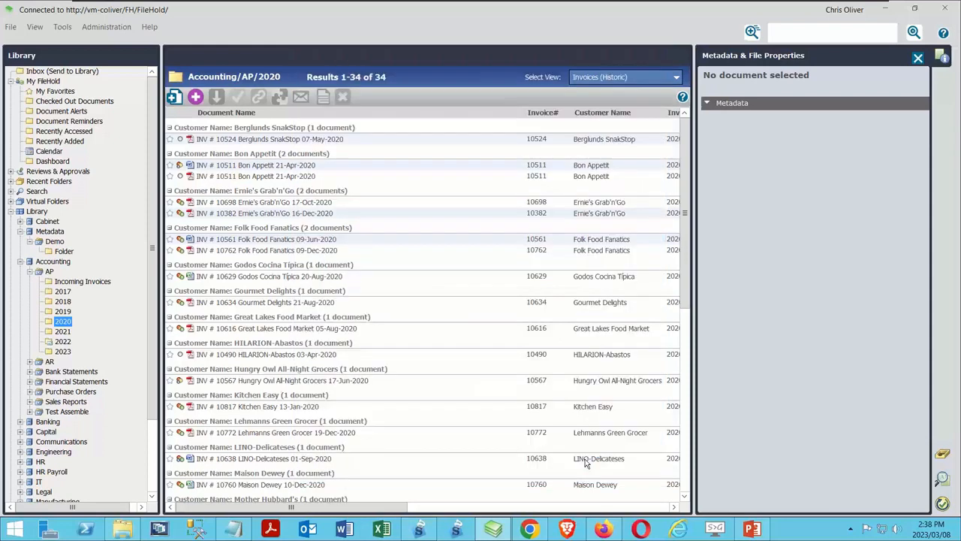
# Set the destination of Test Doc 1, Test Doc 2 and Test Doc 3 in the Inbox to Metadata/Demo/Folder.
pyautogui.click(92, 72)
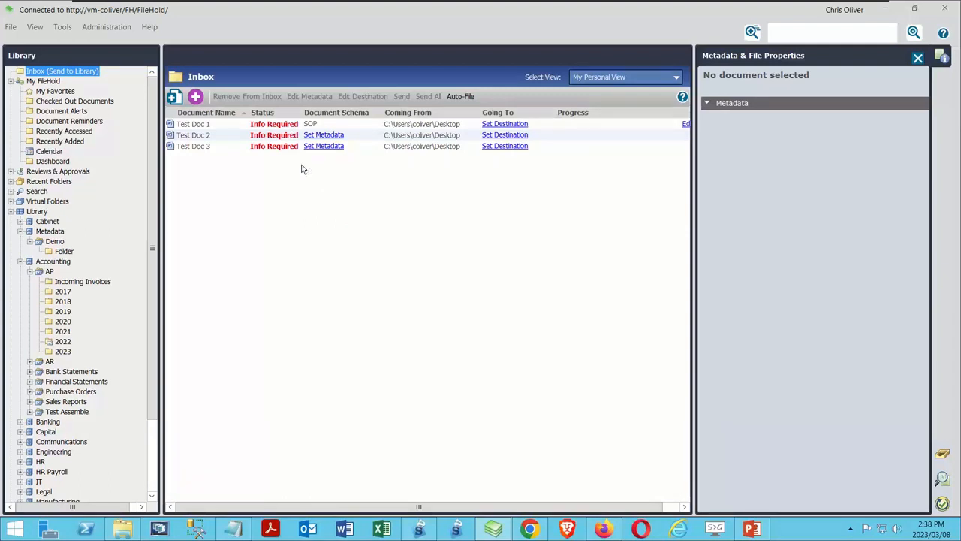
pyautogui.click(206, 126)
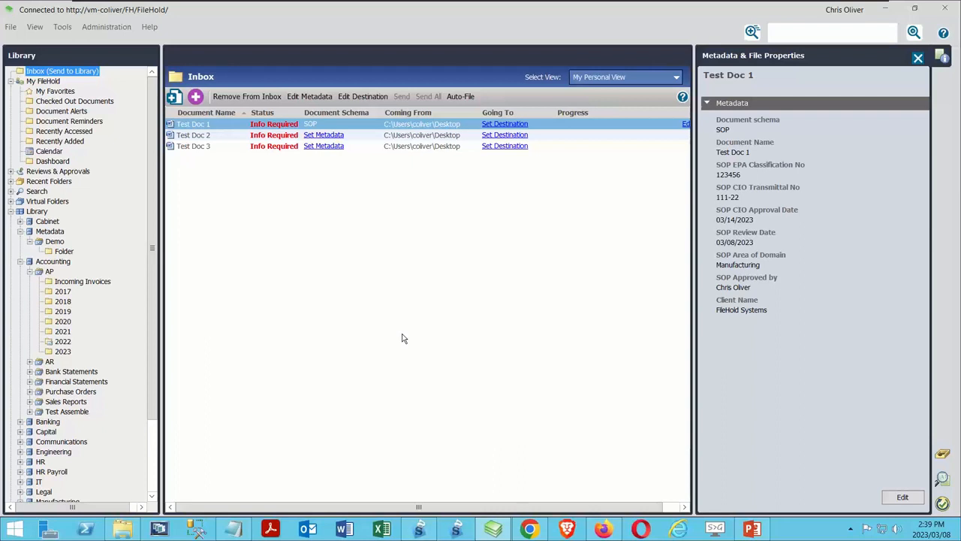
pyautogui.keyDown('shift'); pyautogui.click(202, 146); pyautogui.keyUp('shift')
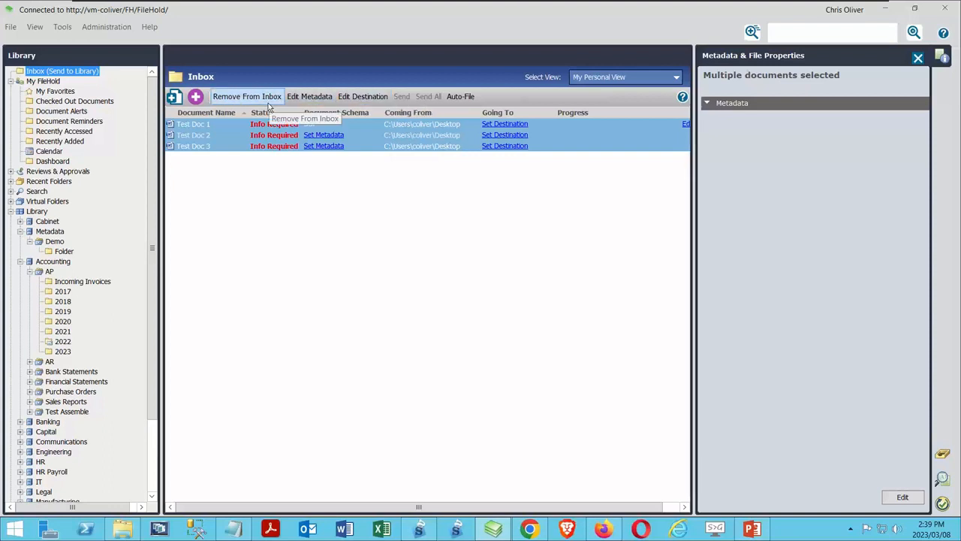
pyautogui.click(353, 102)
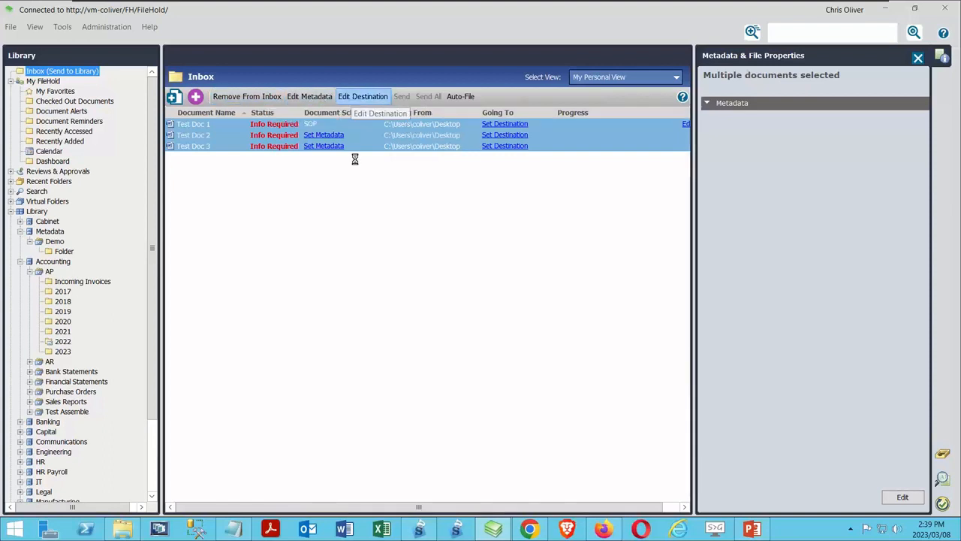
pyautogui.click(399, 223)
pyautogui.click(540, 370)
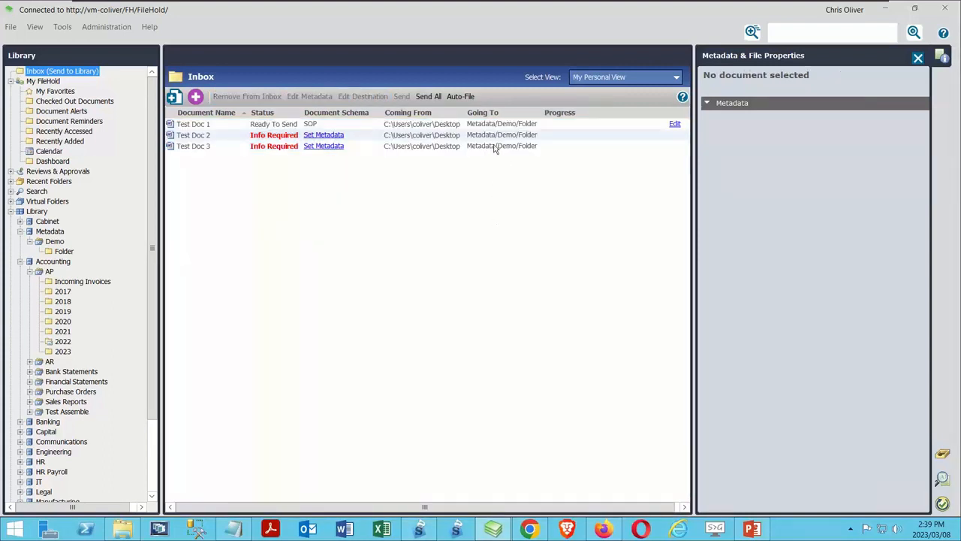
# Start editing the metadata of Test Doc 1, Test Doc 2 and Test Doc 3 together, using the SOP document schema.
pyautogui.click(324, 136)
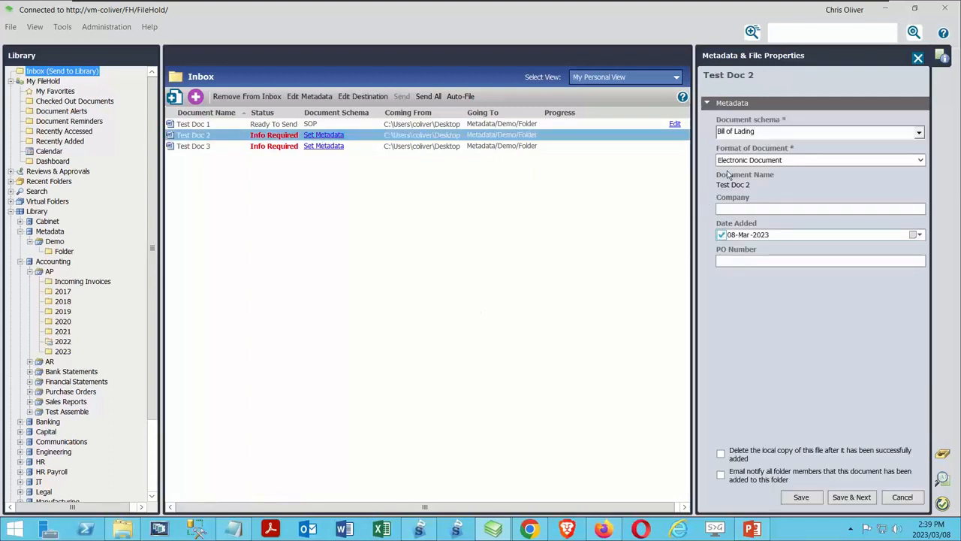
pyautogui.click(902, 497)
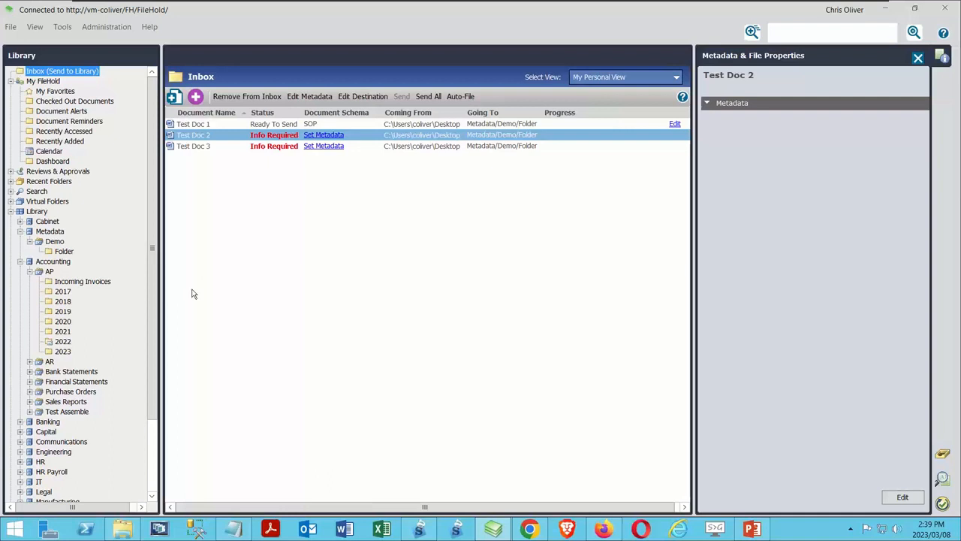
pyautogui.click(218, 125)
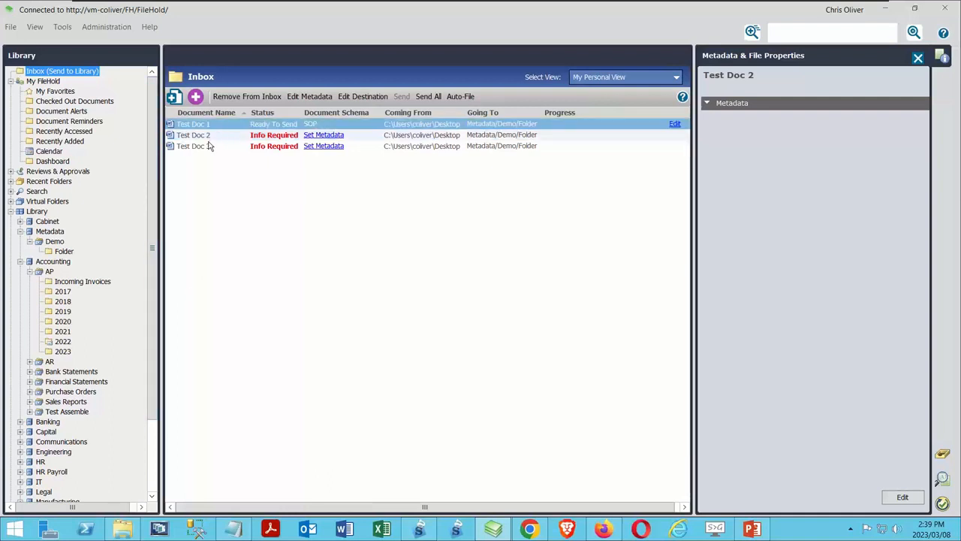
pyautogui.keyDown('shift'); pyautogui.click(210, 145); pyautogui.keyUp('shift')
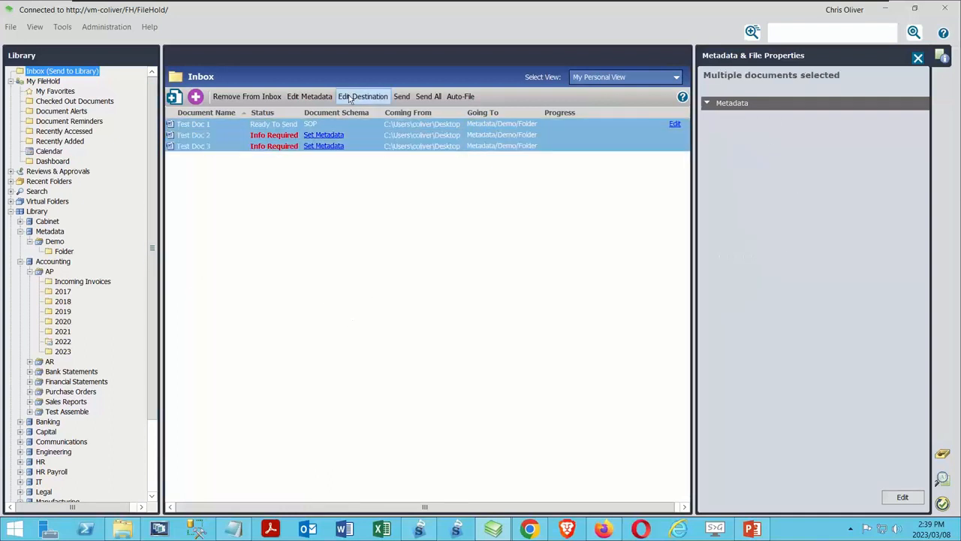
pyautogui.click(312, 96)
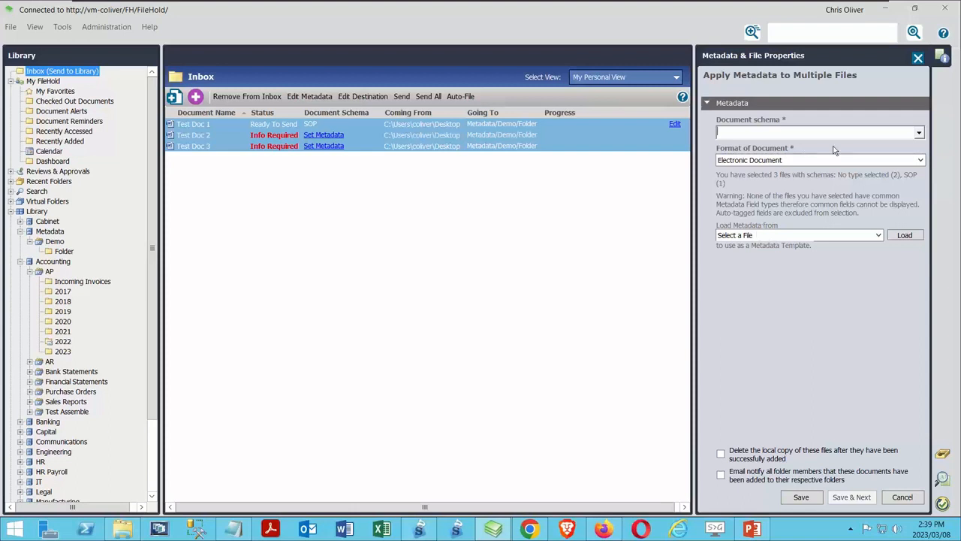
pyautogui.click(919, 133)
pyautogui.moveTo(921, 159); pyautogui.dragTo(930, 202)
pyautogui.click(746, 188)
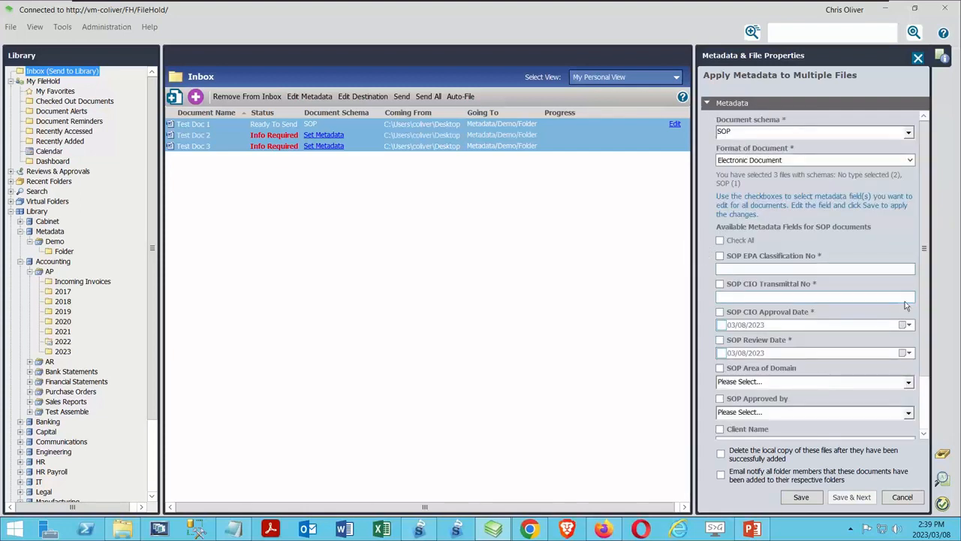
# Include SOP CIO Approval Date, SOP Review Date, SOP Area of Domain, SOP Approved by and Client Name, and load metadata from Test Doc 1.
pyautogui.moveTo(921, 310); pyautogui.dragTo(908, 339)
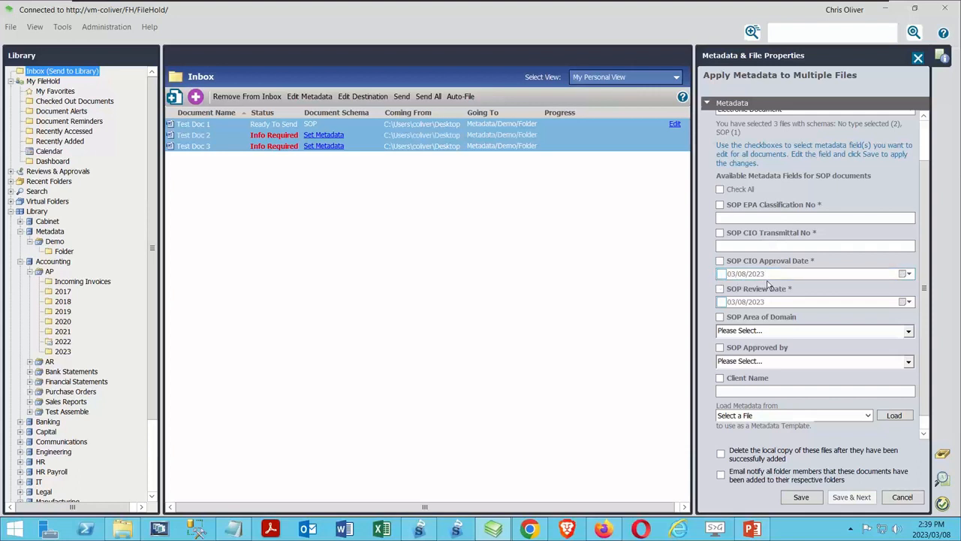
pyautogui.click(719, 378)
pyautogui.click(720, 347)
pyautogui.click(719, 317)
pyautogui.click(719, 289)
pyautogui.click(719, 261)
pyautogui.click(867, 415)
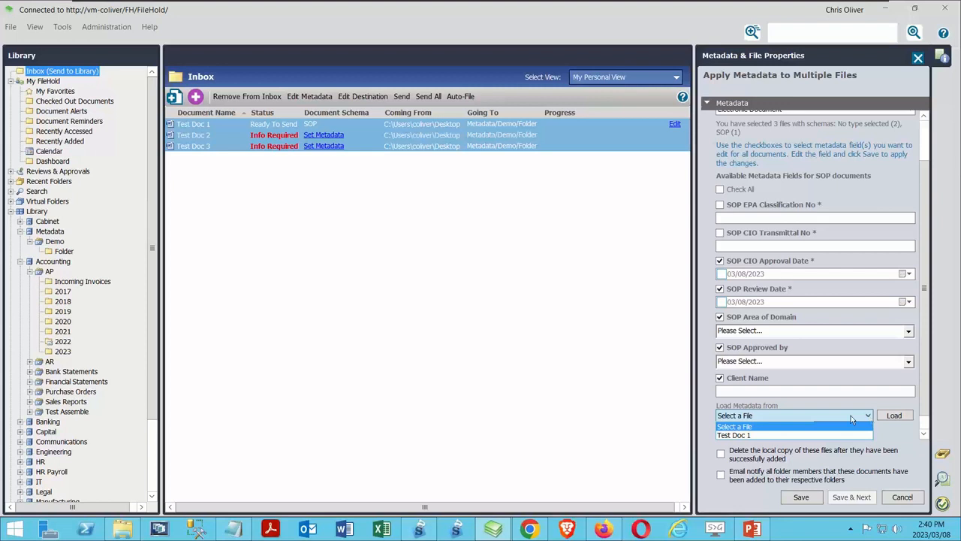
pyautogui.click(844, 435)
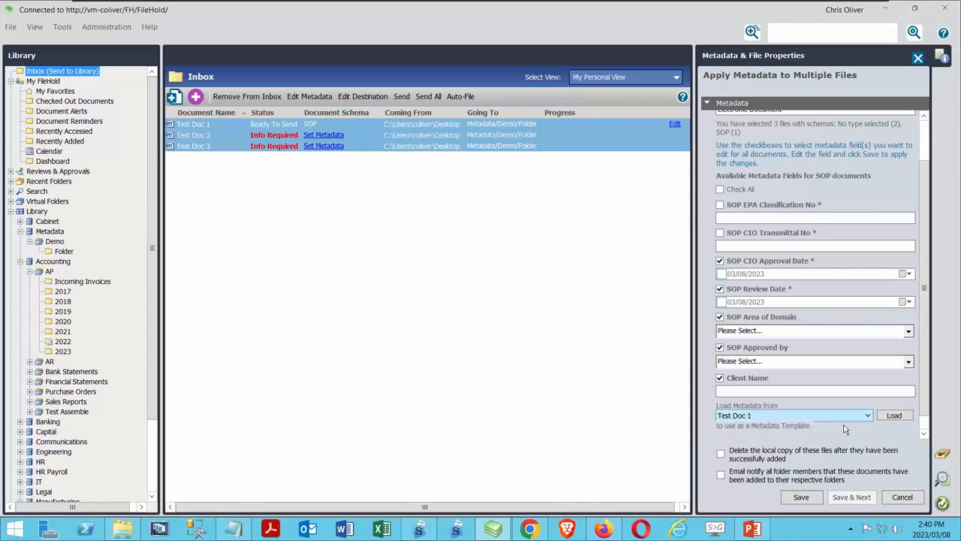
pyautogui.click(886, 418)
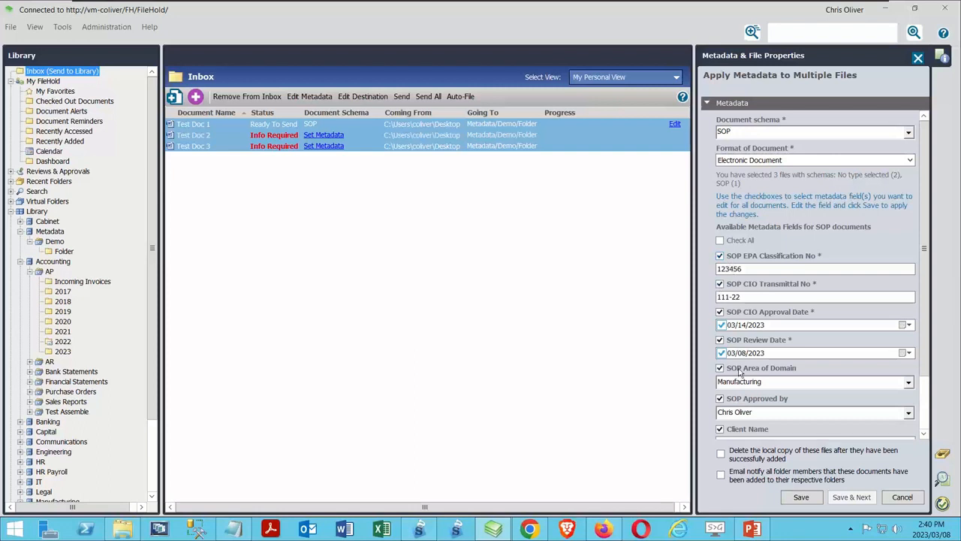
# Exclude SOP EPA Classification No and SOP CIO Transmittal No, save the shared metadata, and view Test Doc 2's metadata.
pyautogui.click(719, 256)
pyautogui.click(719, 283)
pyautogui.click(751, 296)
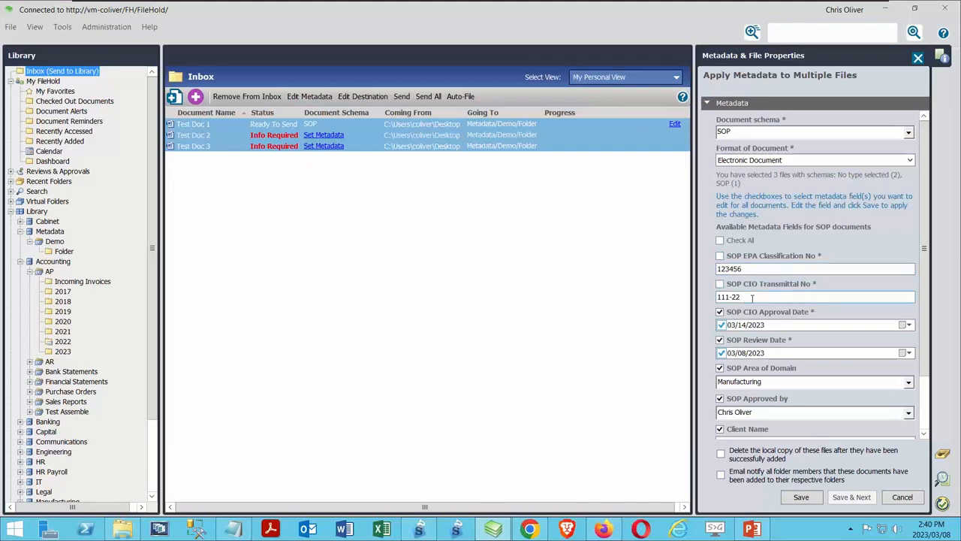
pyautogui.click(799, 498)
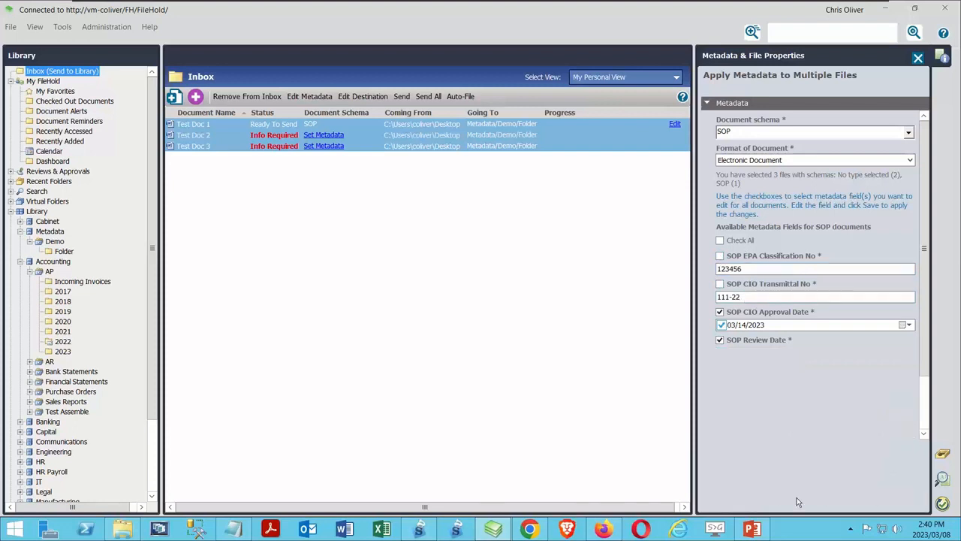
pyautogui.click(283, 138)
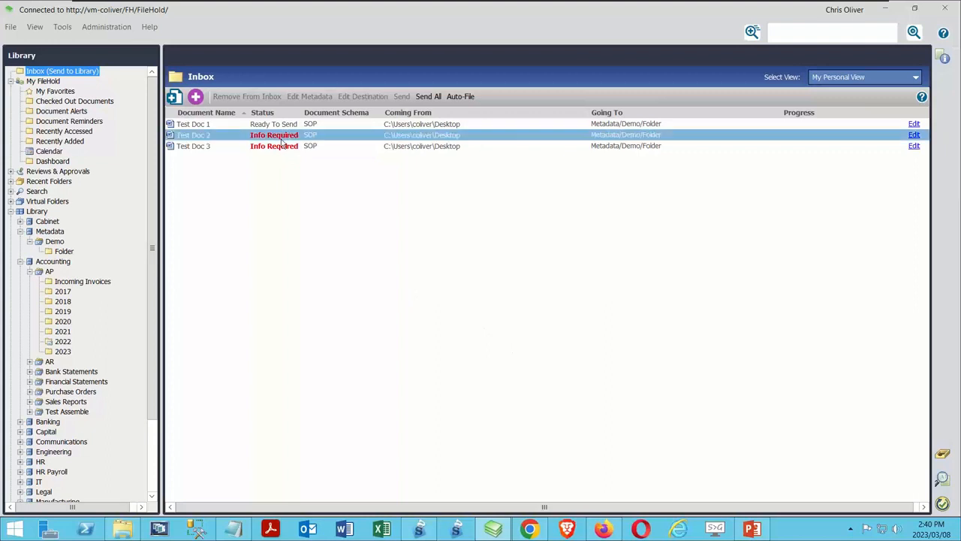
pyautogui.click(943, 57)
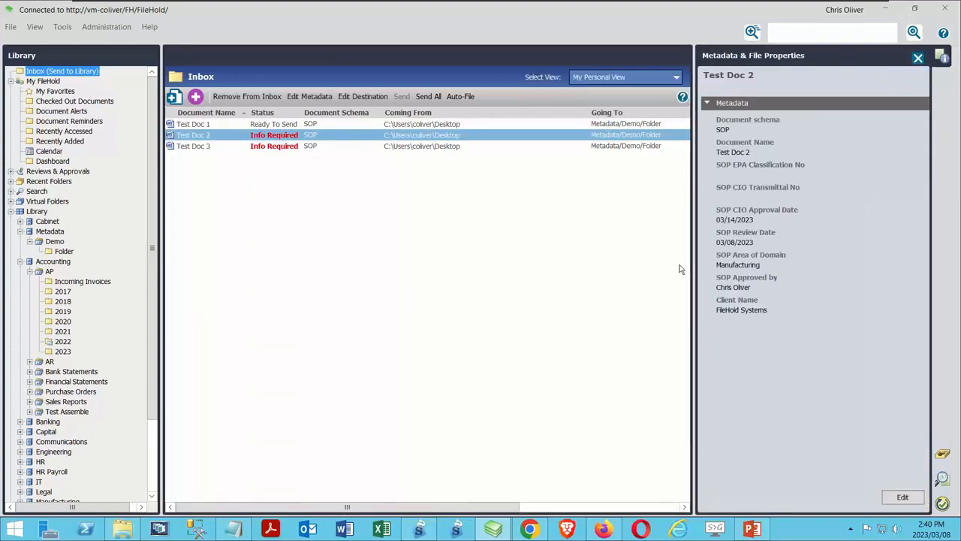